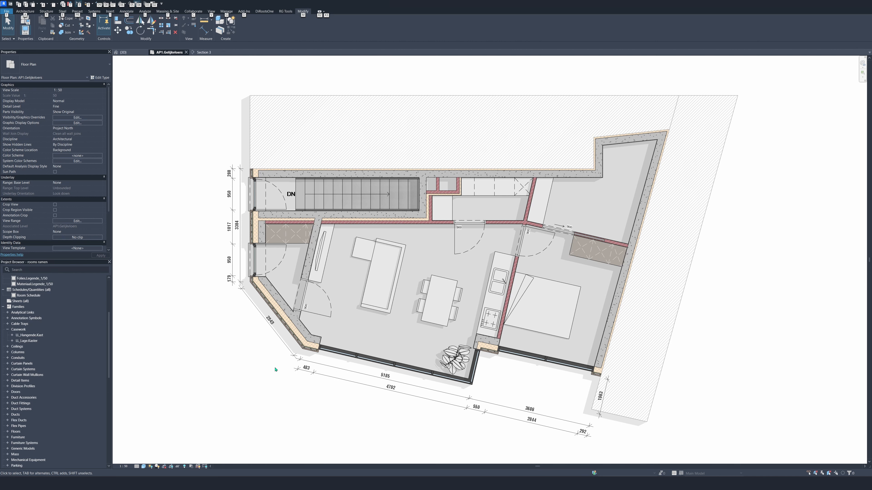
- Place a tagged room in the space with the bed
scroll(279, 367, "down", 2)
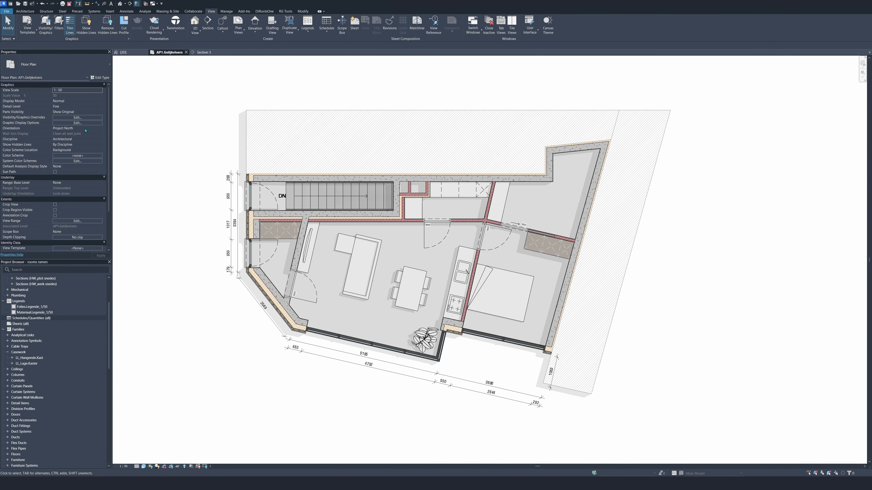
left_click(24, 11)
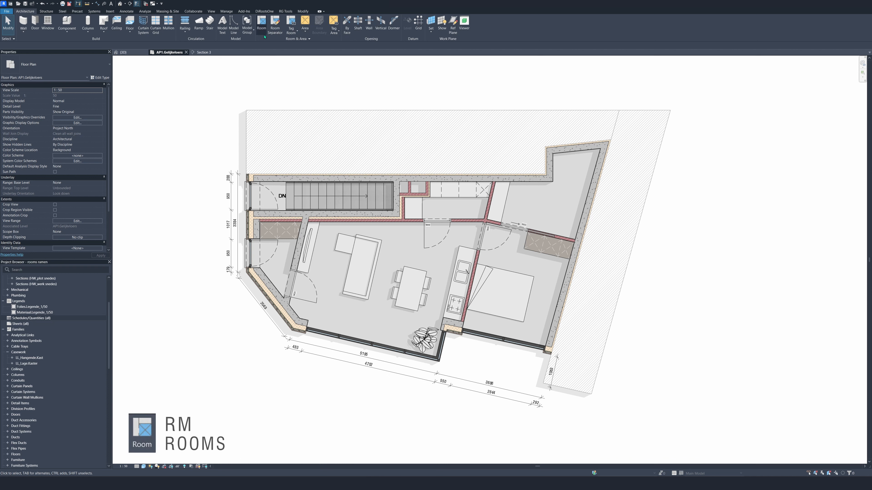
left_click(261, 23)
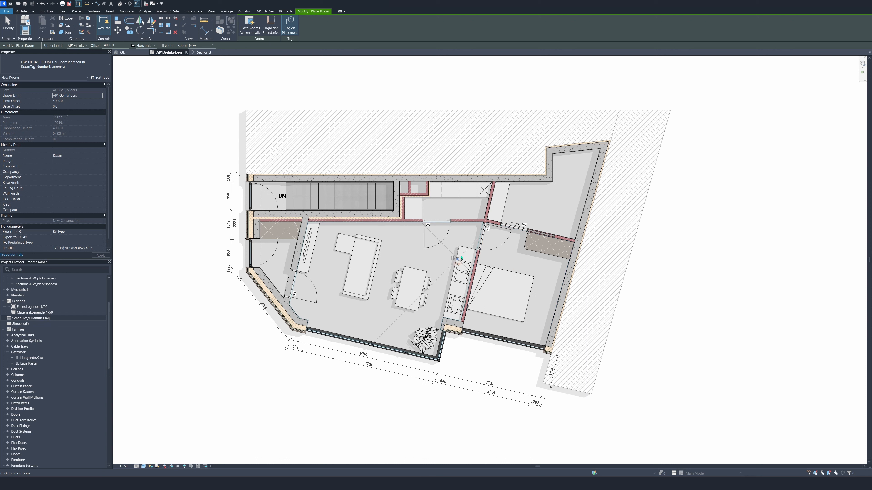
middle_click_drag(446, 251, 406, 249)
left_click(473, 276)
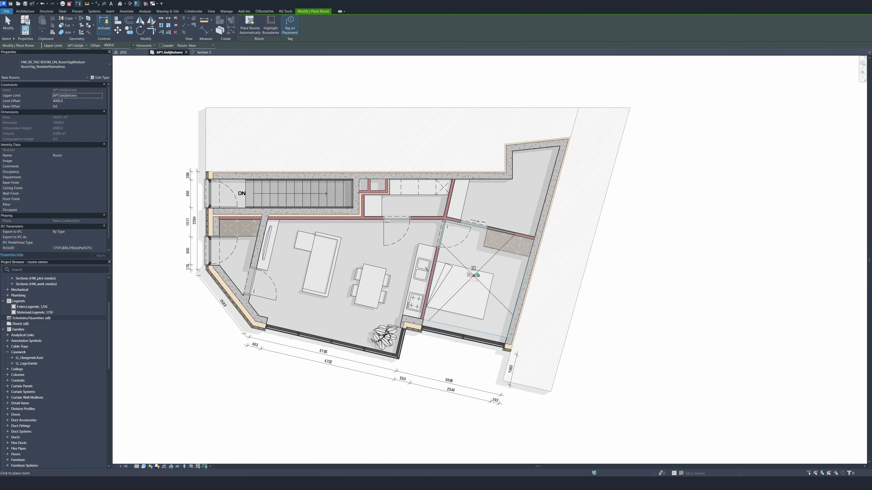
key("Escape")
key("Escape")
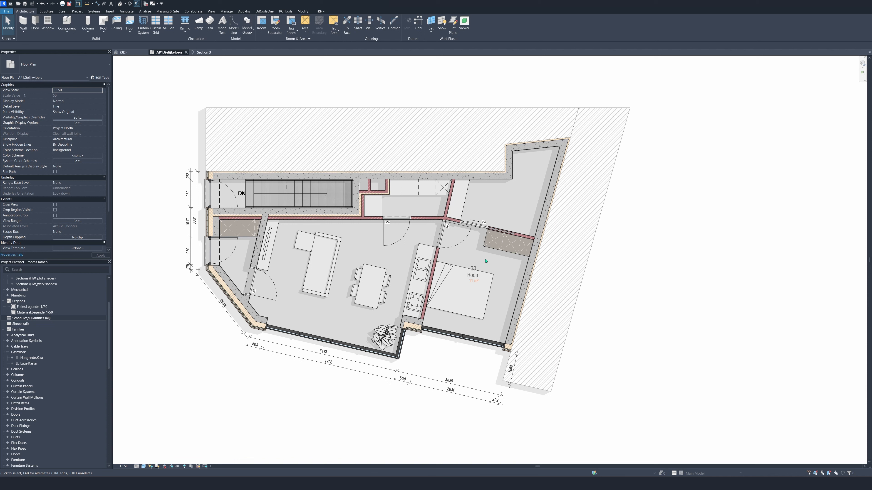
- Rename the new room Bedroom with number 1 through its tag, and check the room's properties
left_click(474, 278)
left_click(476, 276)
type("Bedroom")
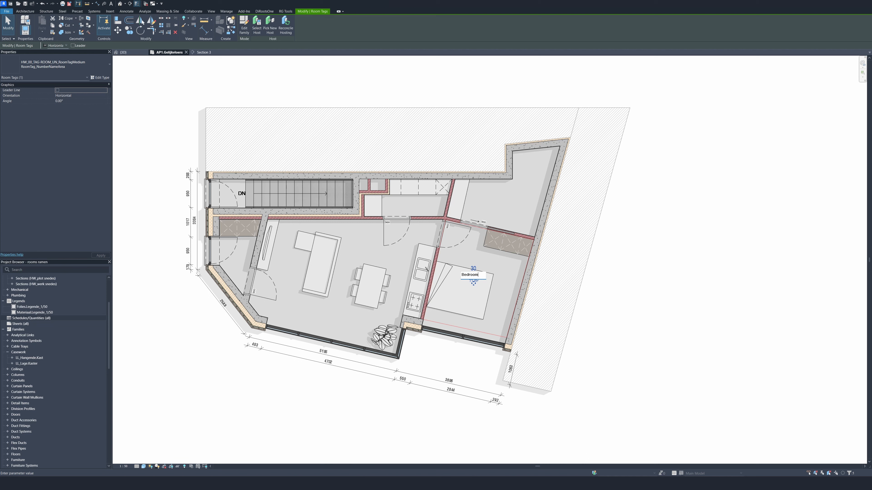
key("Return")
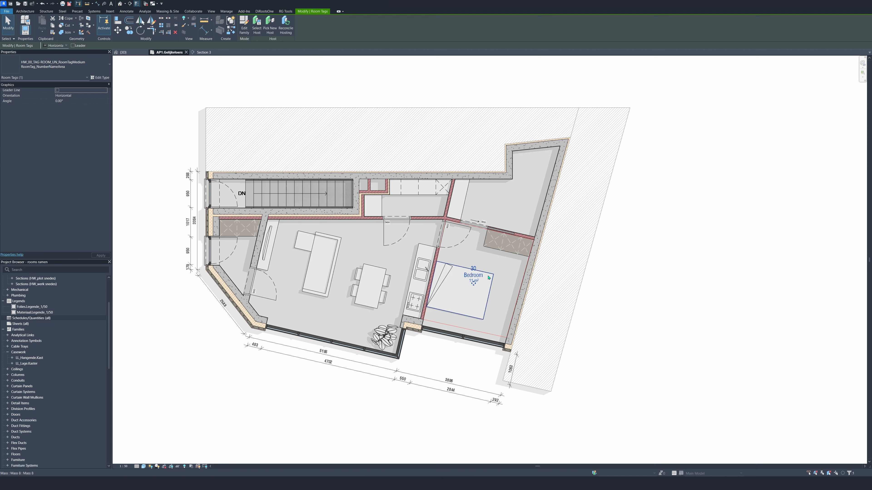
left_click(474, 269)
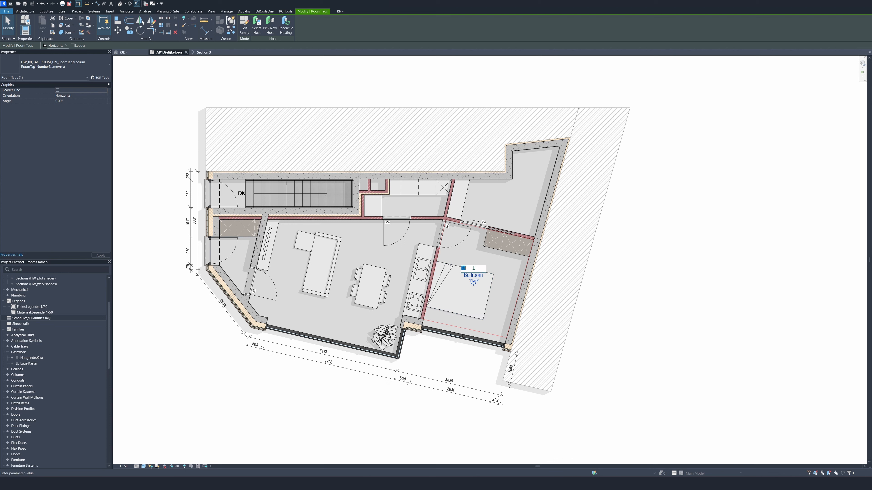
type("1")
key("Return")
left_click(500, 298)
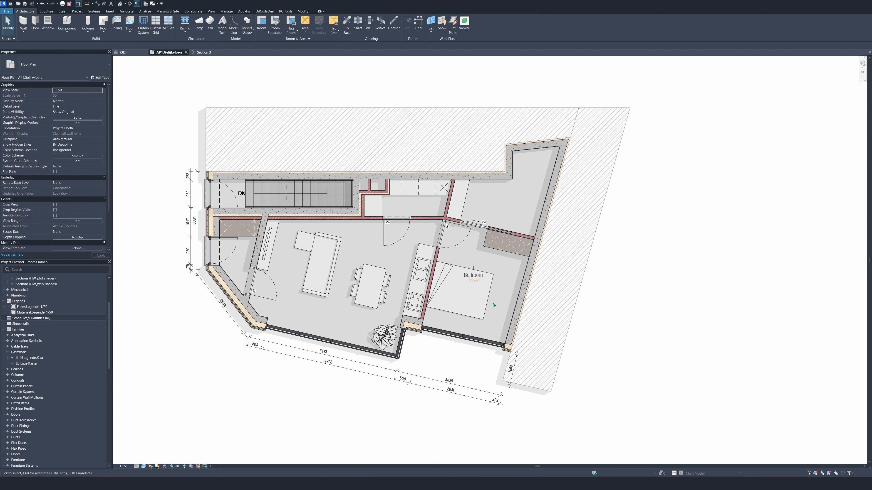
left_click(488, 264)
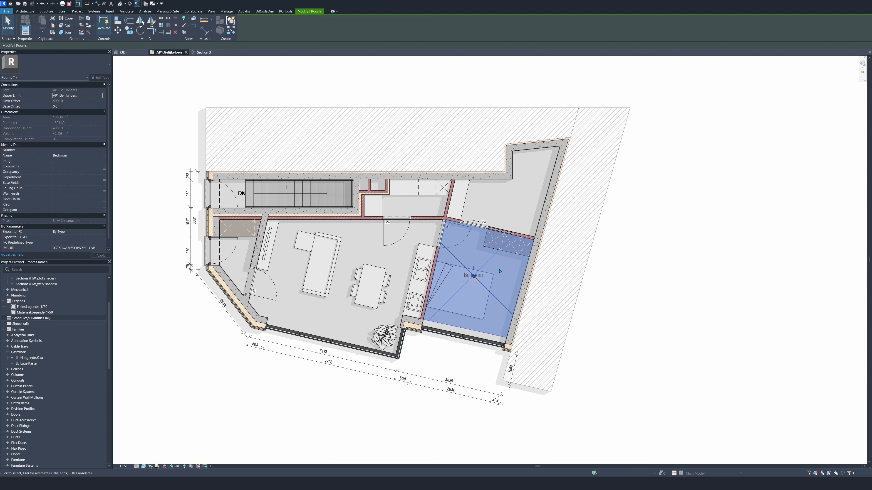
key("Escape")
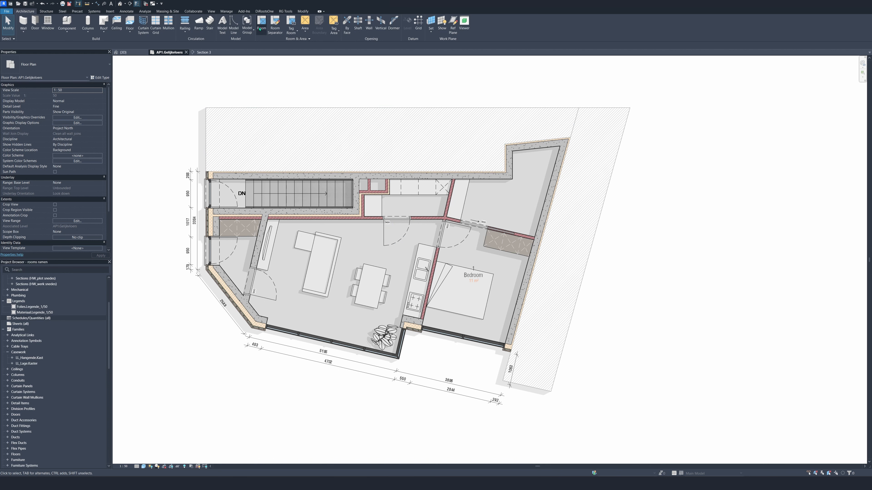
- Place tagged rooms in the living area, the entry, the small space above it and the space above the bedroom
key("r")
key("m")
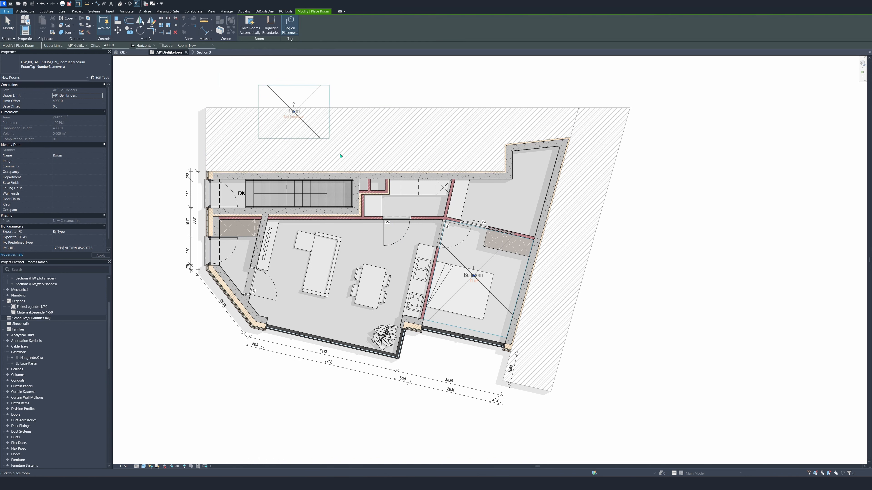
left_click(348, 271)
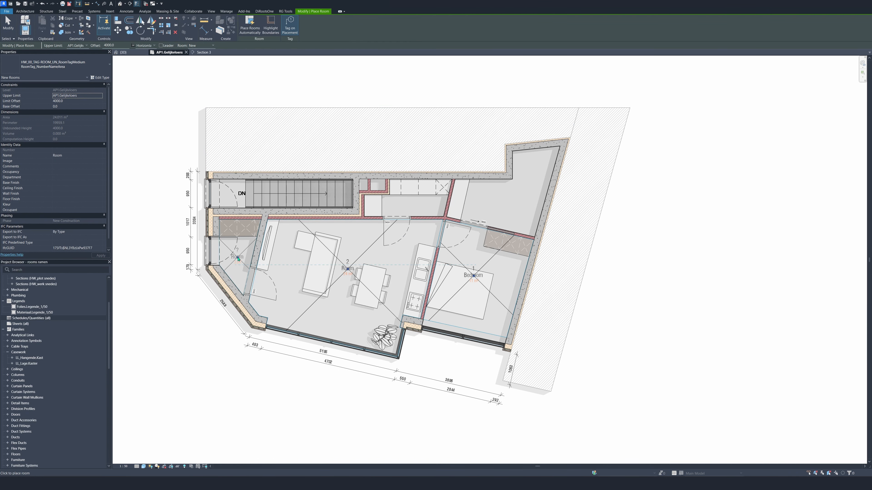
left_click(237, 257)
left_click(410, 200)
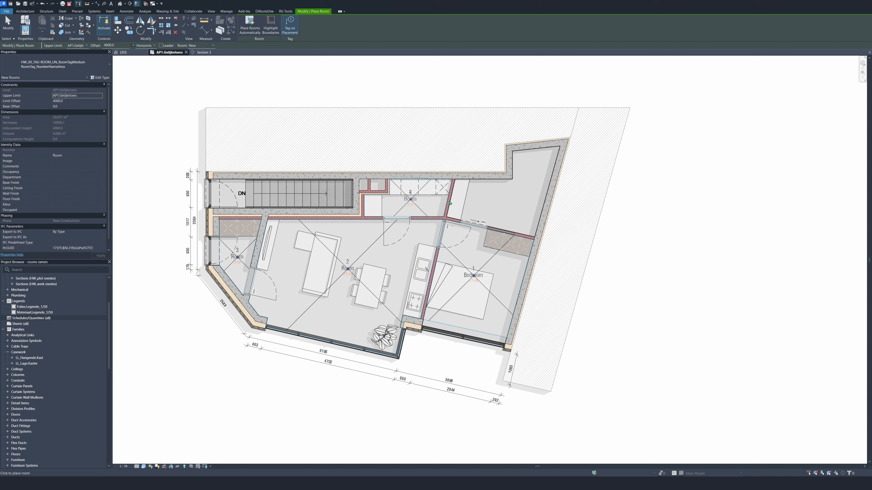
left_click(514, 202)
key("Escape")
key("Escape")
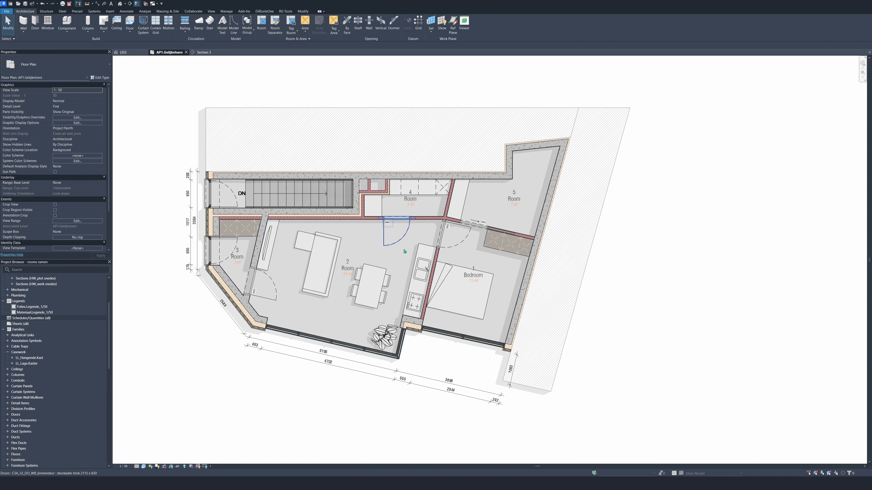
- Rename room 3 as Entry and room 2 as Living Room through their tags
left_click(236, 257)
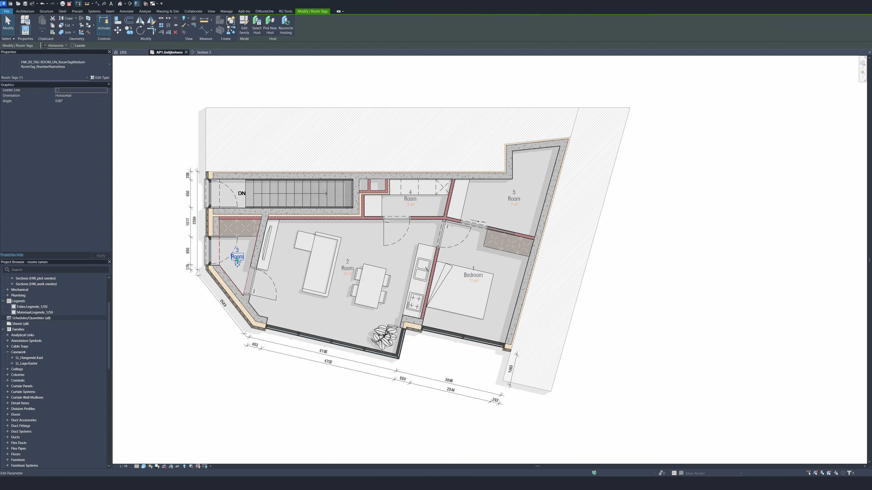
left_click(235, 257)
type("Entry")
left_click(347, 268)
left_click(347, 268)
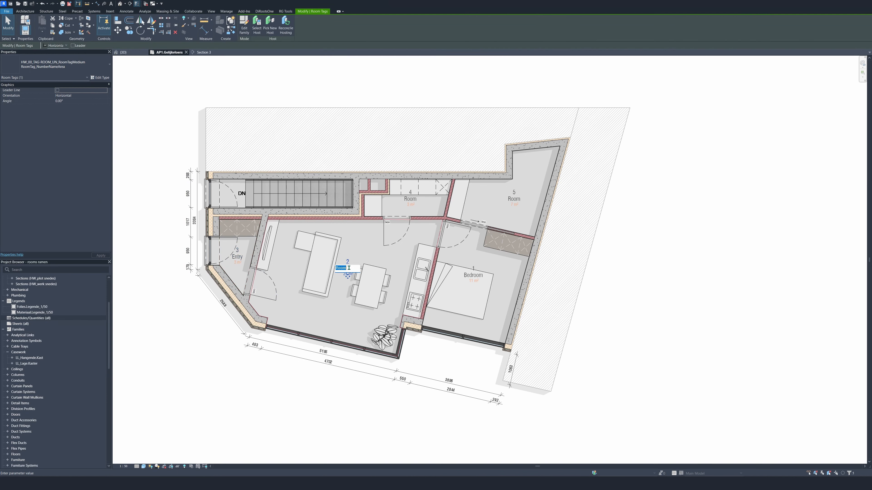
type("Living Roo")
- Rename room 4 as Salvage and room 5 as Bathroom through their tags
left_click(410, 199)
left_click(411, 198)
type("Salvage")
key("Return")
left_click(514, 199)
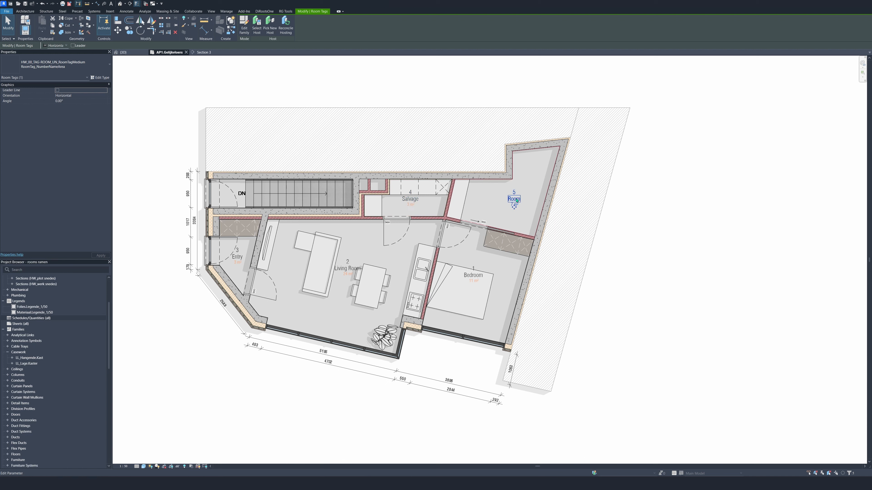
left_click(514, 199)
type("Bathroom")
key("Return")
key("Escape")
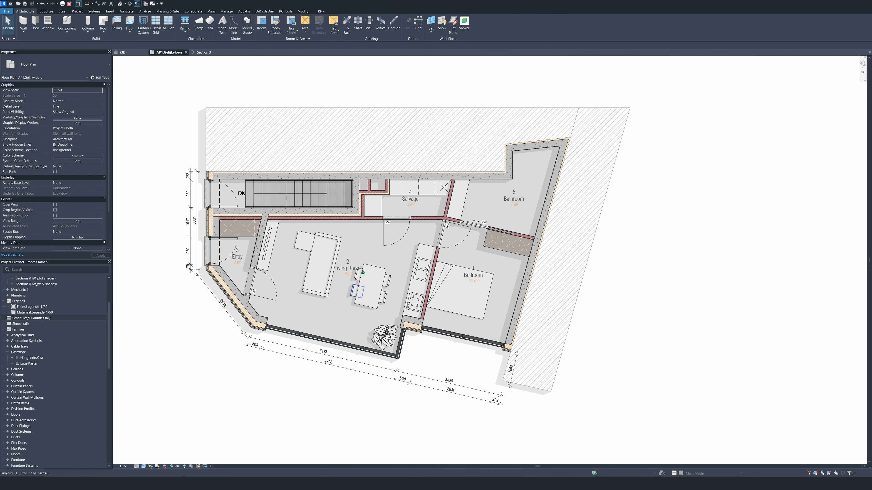
- Move the living room's reference point and its tag towards the entry side, over the sofa area
left_click(359, 256)
left_click_drag(348, 269, 316, 267)
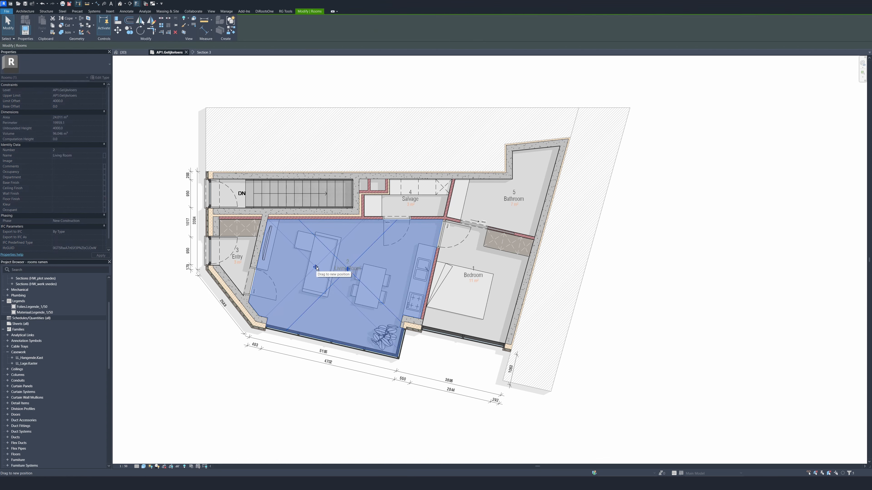
left_click(339, 277)
left_click_drag(319, 278, 274, 276)
left_click(313, 87)
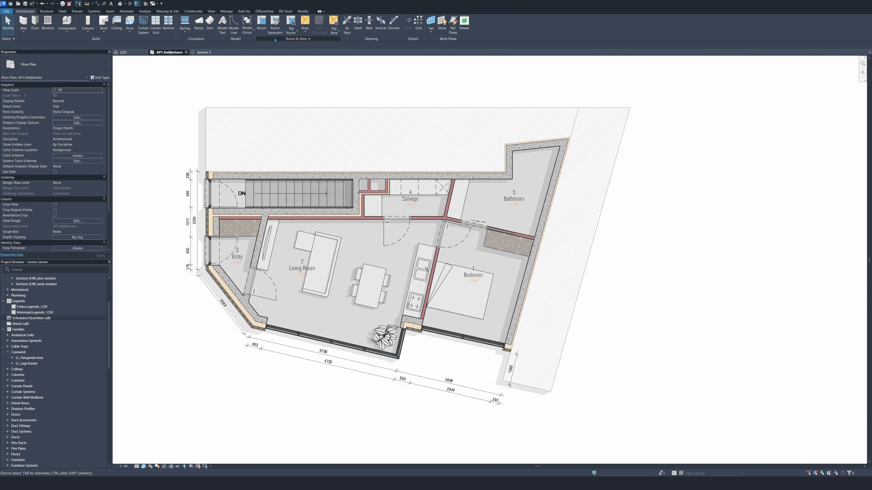
- Draw a room separation line from the wall corner beside the Salvage room perpendicular to the window wall, and check the Living Room's extent
left_click(275, 24)
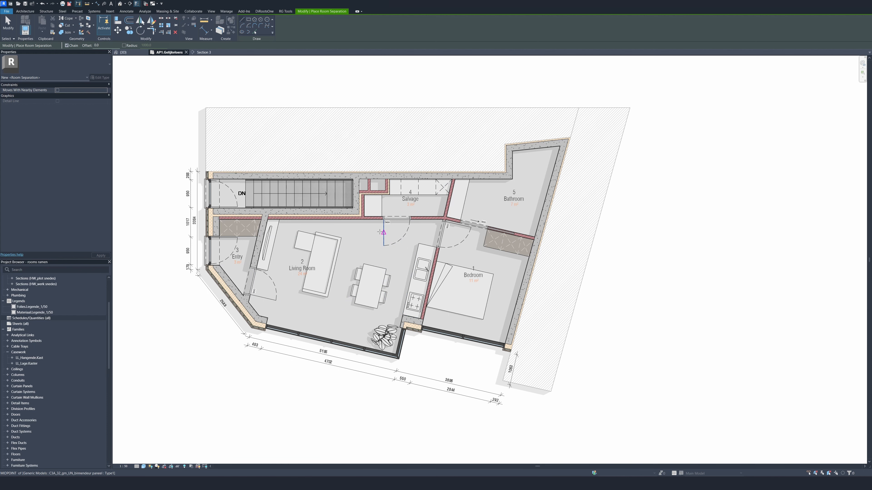
scroll(364, 220, "up", 4)
left_click(362, 217)
scroll(362, 217, "down", 4)
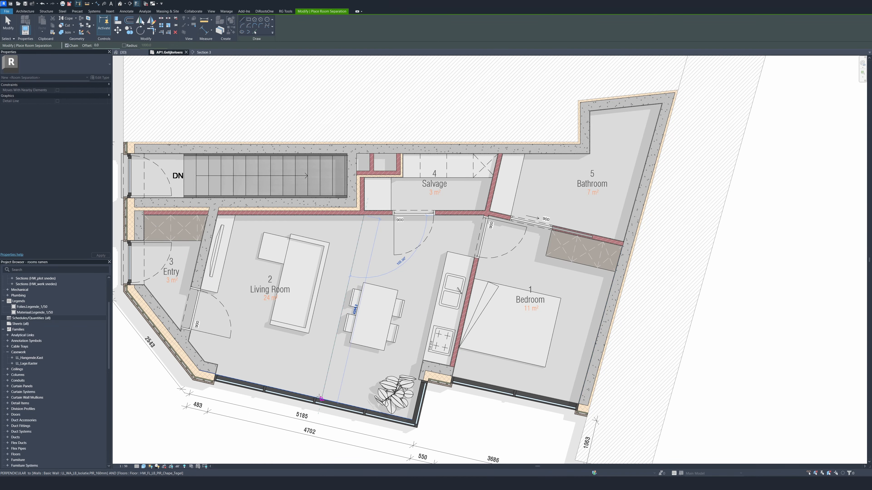
left_click(320, 398)
key("Escape")
key("Escape")
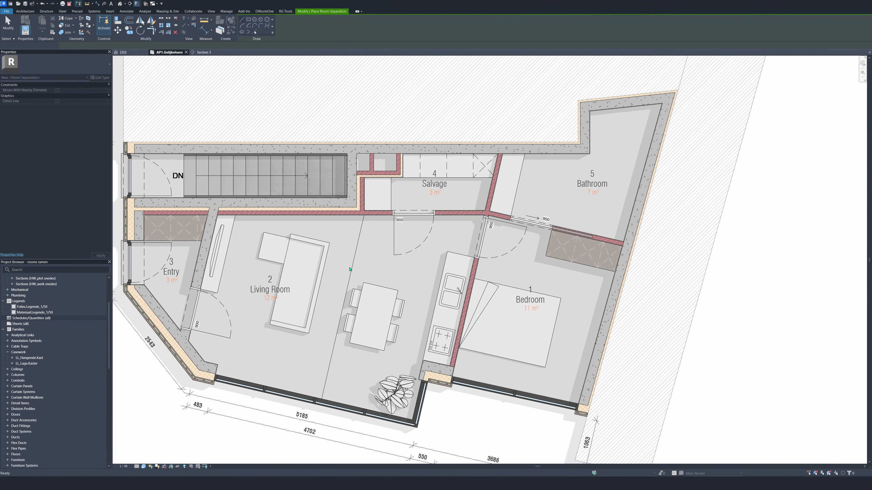
scroll(297, 318, "down", 2)
left_click(280, 303)
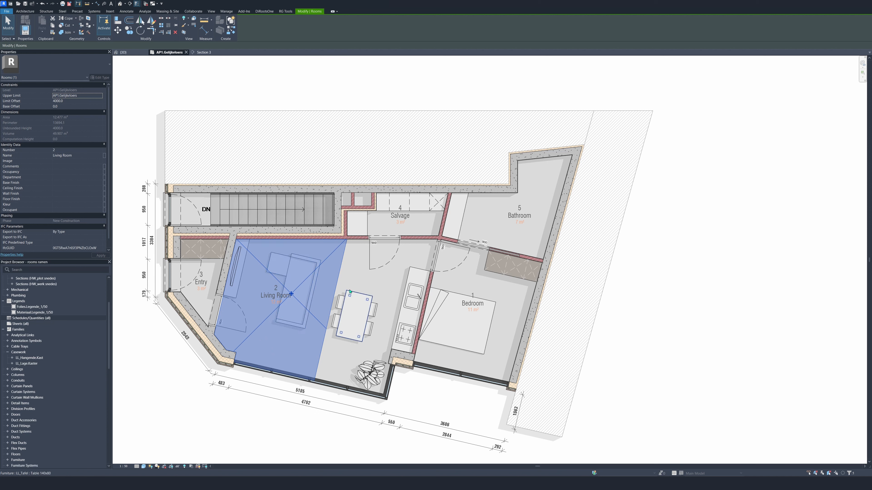
key("Escape")
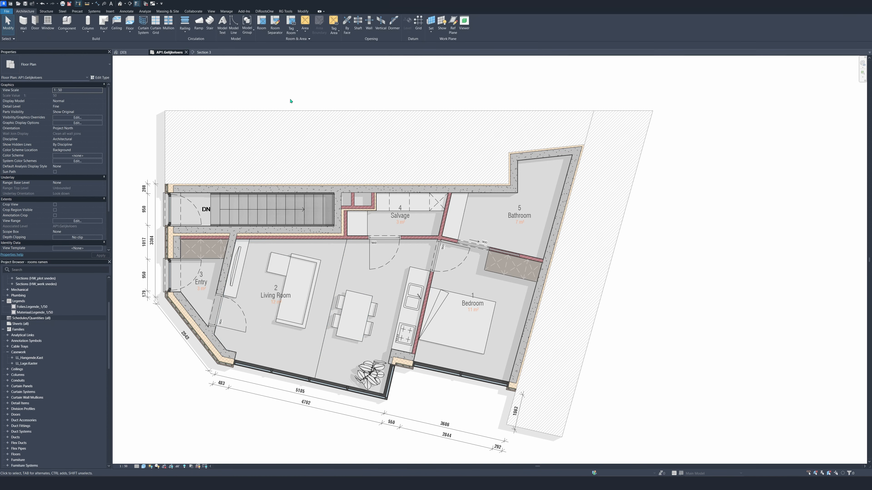
- Start placing a room, switch tagging on placement off and on again, and highlight the room-bounding elements
key("r")
key("m")
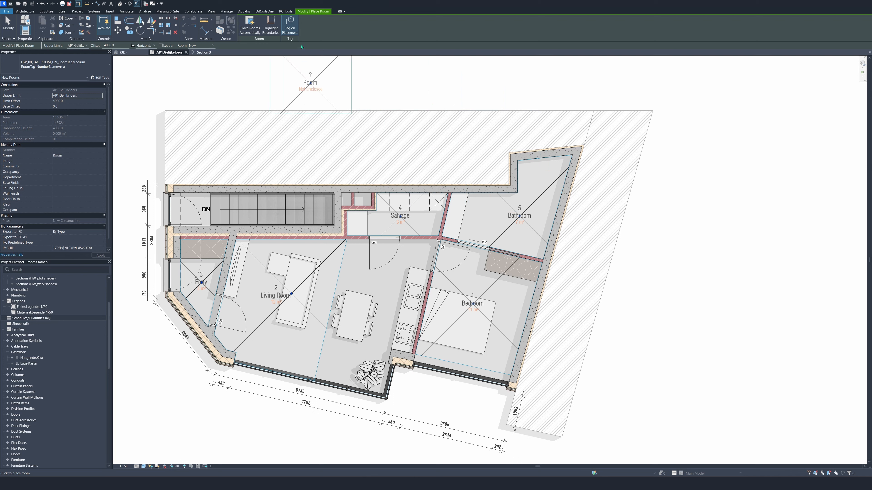
left_click(291, 31)
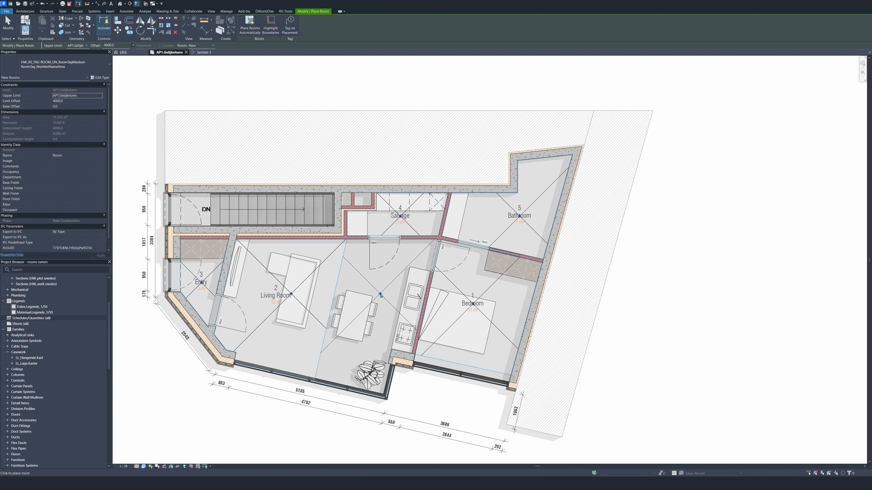
left_click(289, 26)
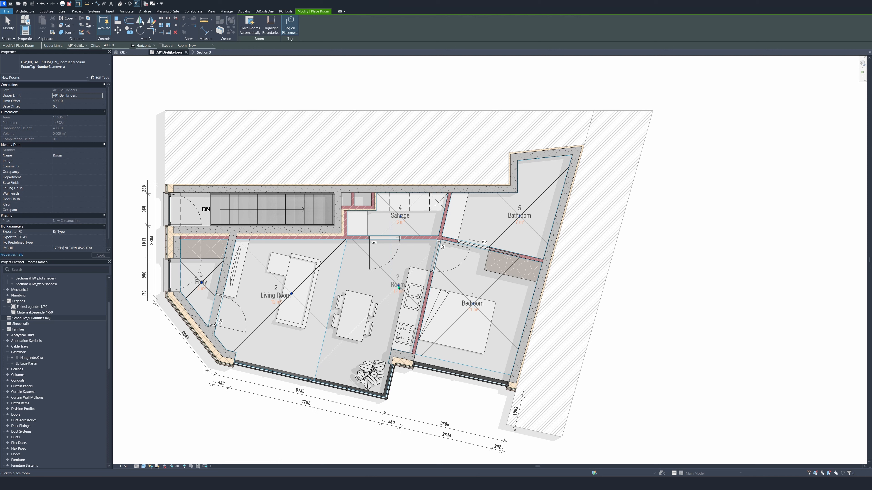
left_click(269, 29)
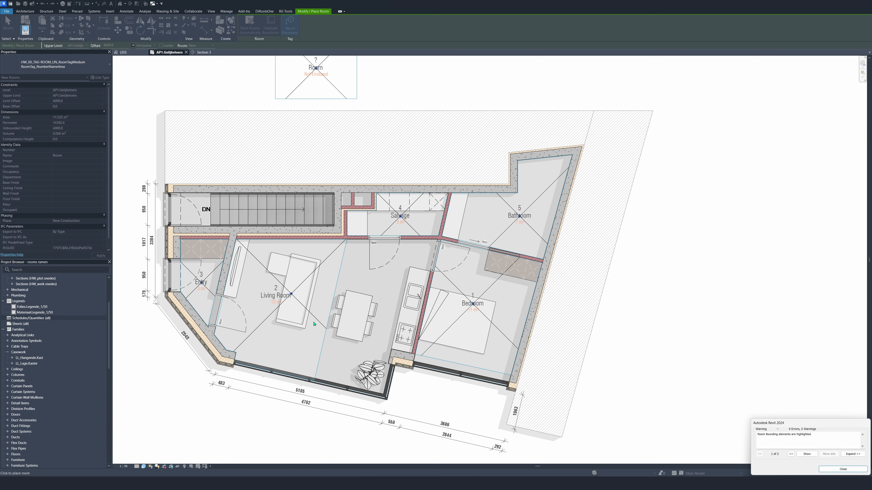
left_click(843, 469)
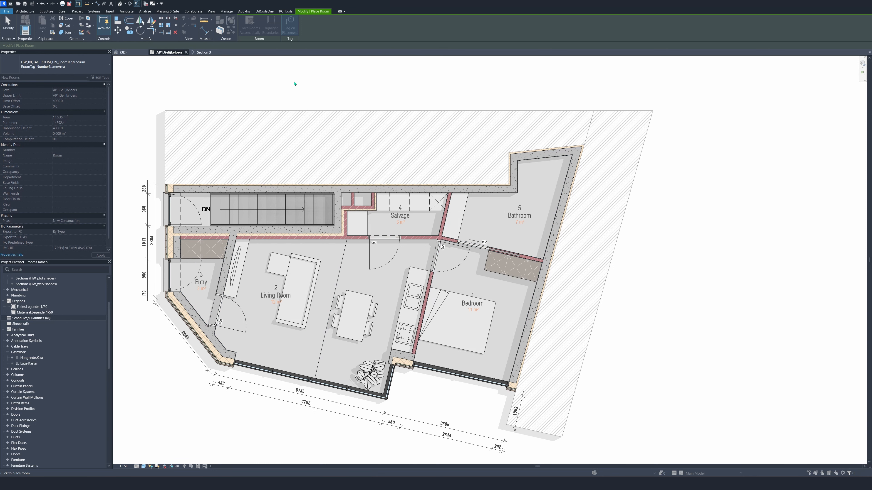
- Place a tagged room in the dining and cooking area and rename it Kitchen
left_click(375, 318)
key("Escape")
left_click(384, 303)
left_click(384, 297)
type("Kit")
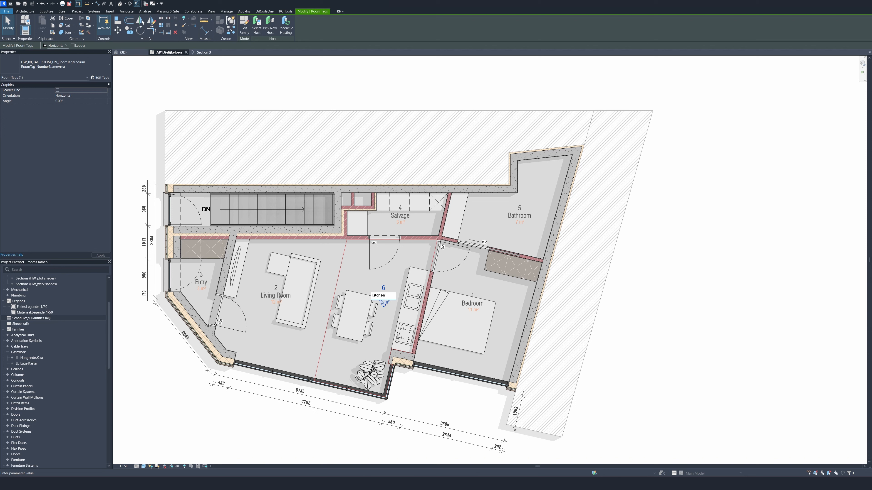
type("chen")
key("Return")
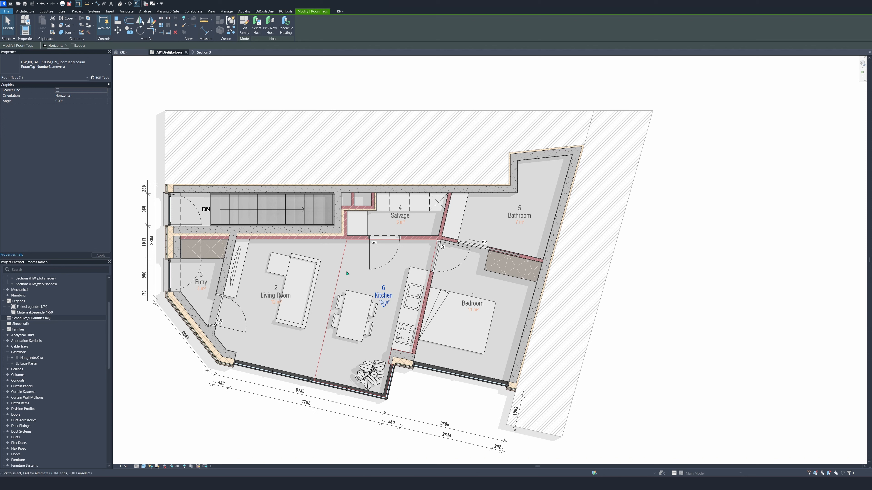
key("Escape")
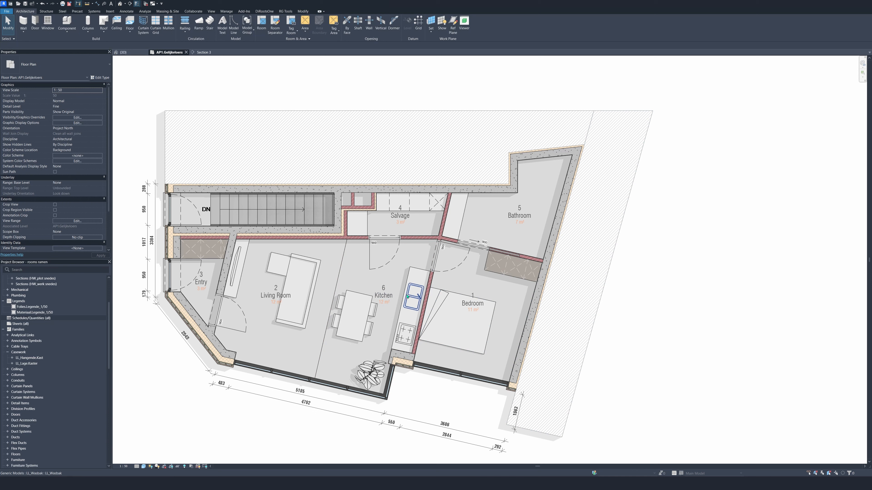
- Hide the room separation line between the living room and the kitchen in the floor plan view
left_click(342, 272)
right_click(342, 272)
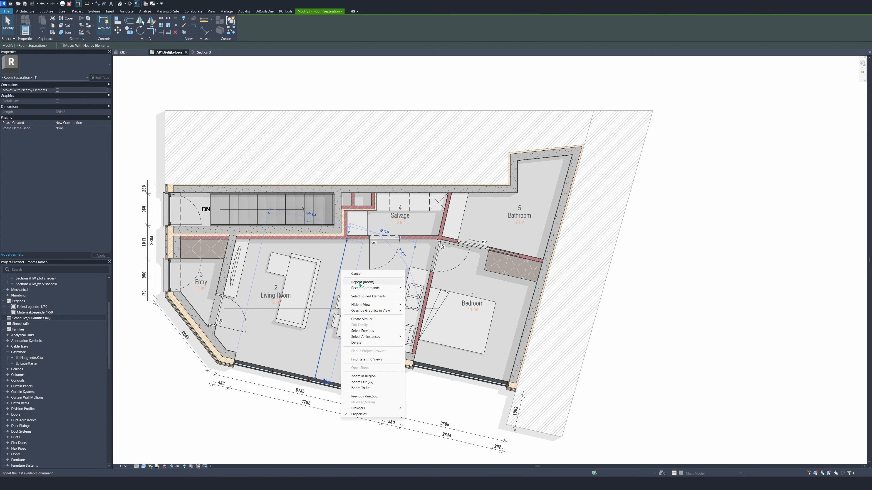
left_click(420, 310)
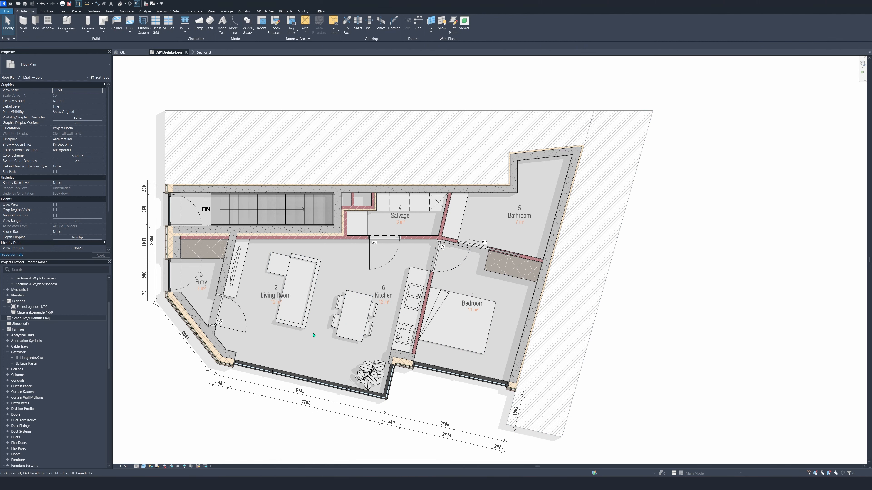
scroll(393, 225, "down", 2)
middle_click_drag(401, 214, 393, 225)
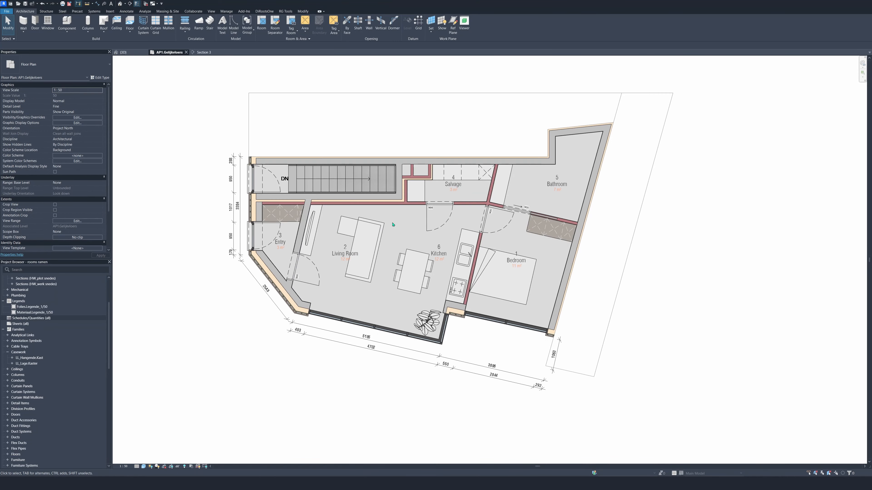
middle_click_drag(360, 260, 384, 260)
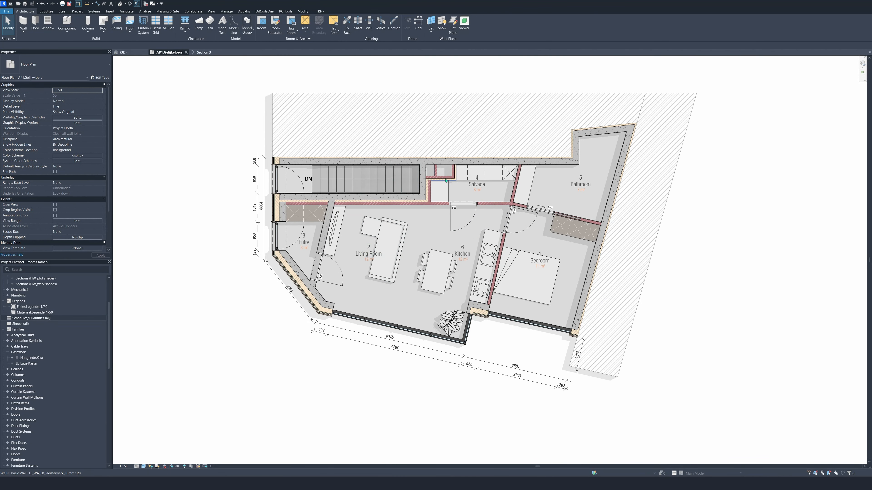
- Draw a rectangular test enclosure outside the apartment, below the entry side, with walls of type LL_WA_LB_Snelbouw_90mm matching the shaft wall
left_click(436, 171)
key("c")
key("s")
middle_click_drag(228, 221, 309, 166)
left_click(248, 19)
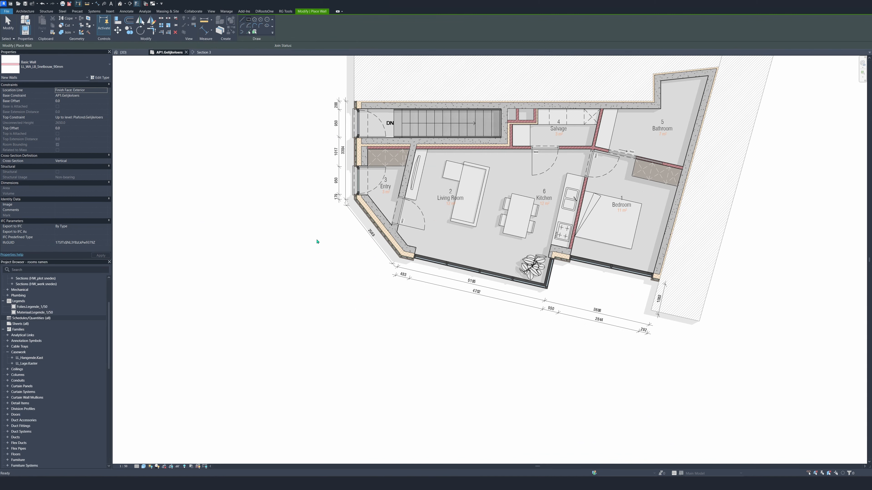
left_click(301, 298)
left_click(368, 389)
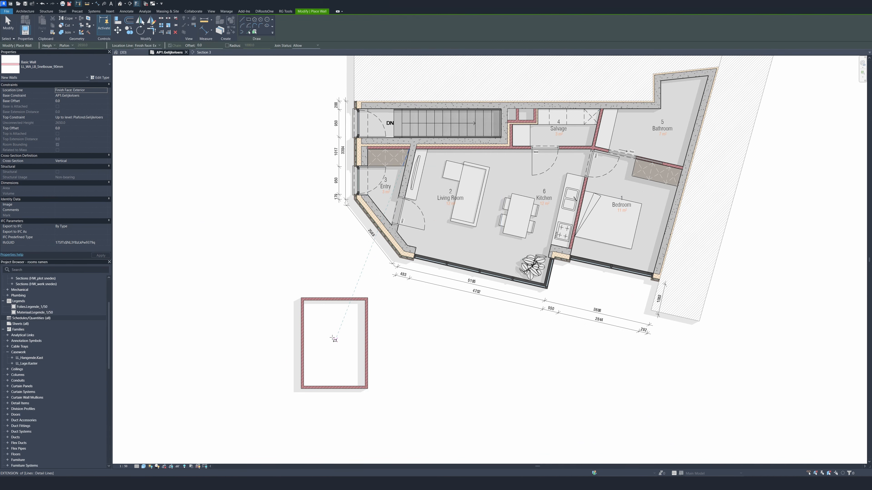
- Add two inner walls that close off a small compartment in the upper-left corner of the test enclosure
left_click(327, 299)
left_click(326, 338)
left_click(307, 338)
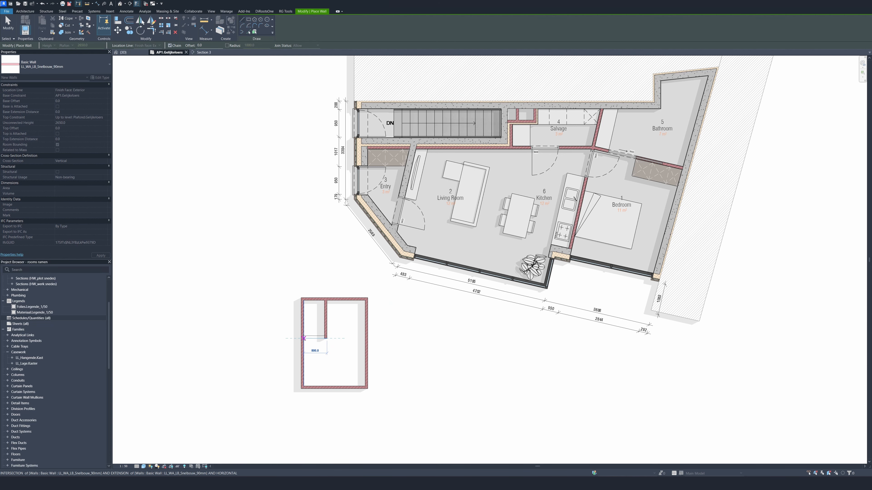
key("Escape")
key("Escape")
scroll(361, 308, "up", 2)
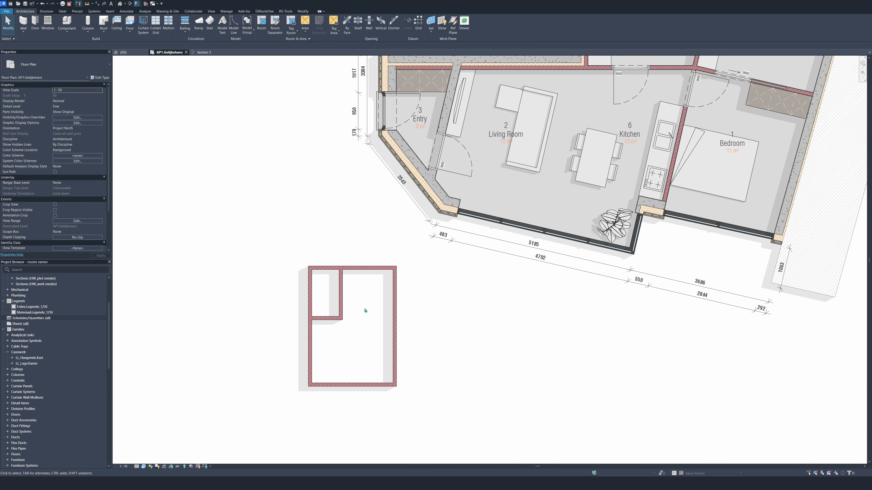
- Preview a room inside the test enclosure to check how the inner walls bound it, without placing it
key("r")
key("m")
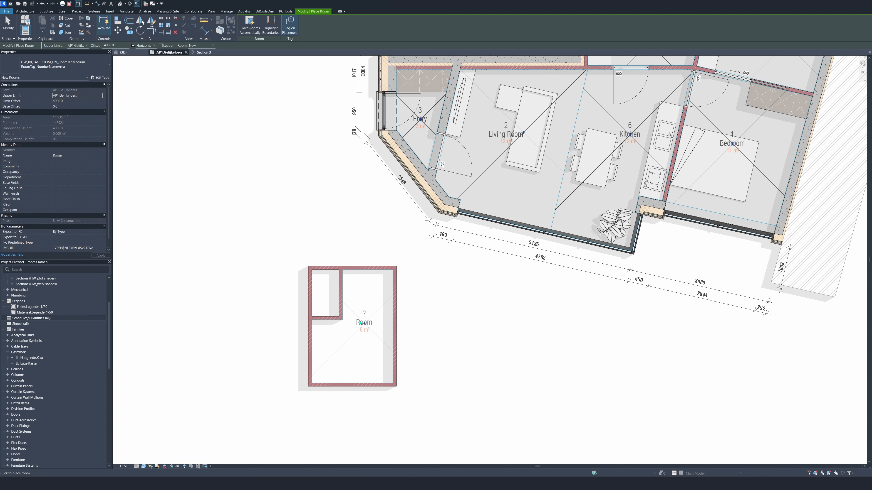
key("Escape")
key("Escape")
- Turn off room bounding for the two inner walls of the test enclosure and preview a room's extent there
left_click(331, 320)
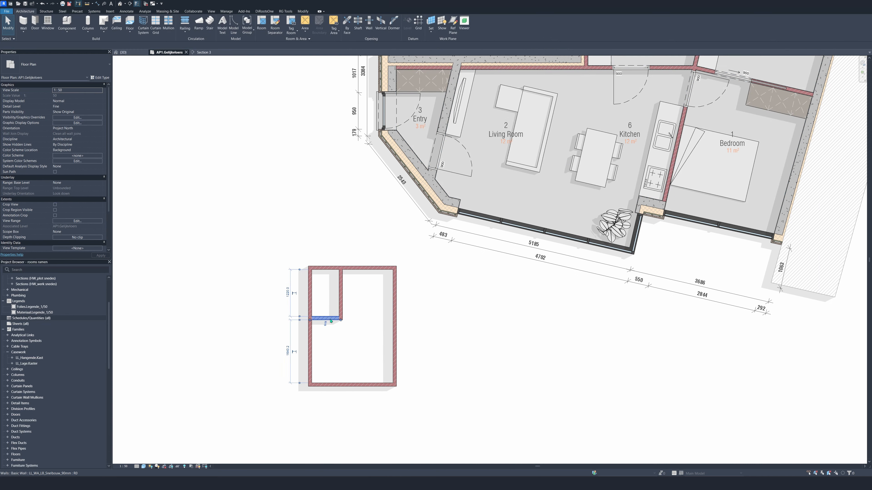
left_click(331, 319)
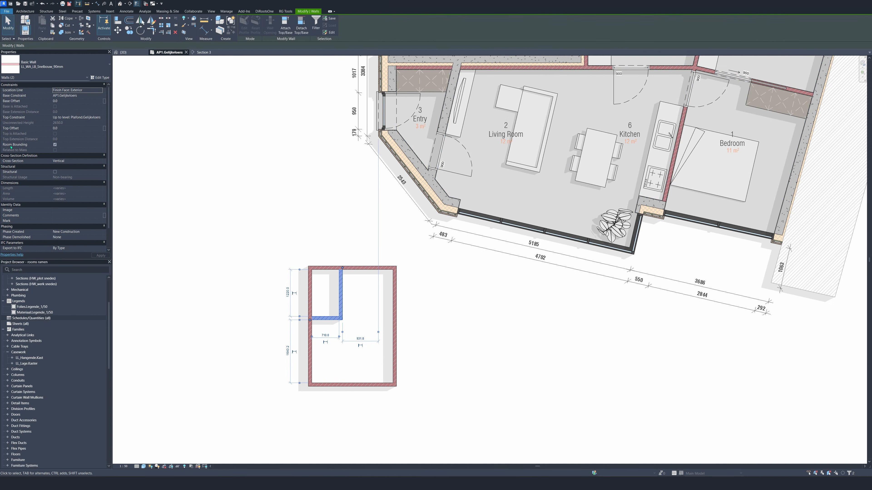
left_click(55, 145)
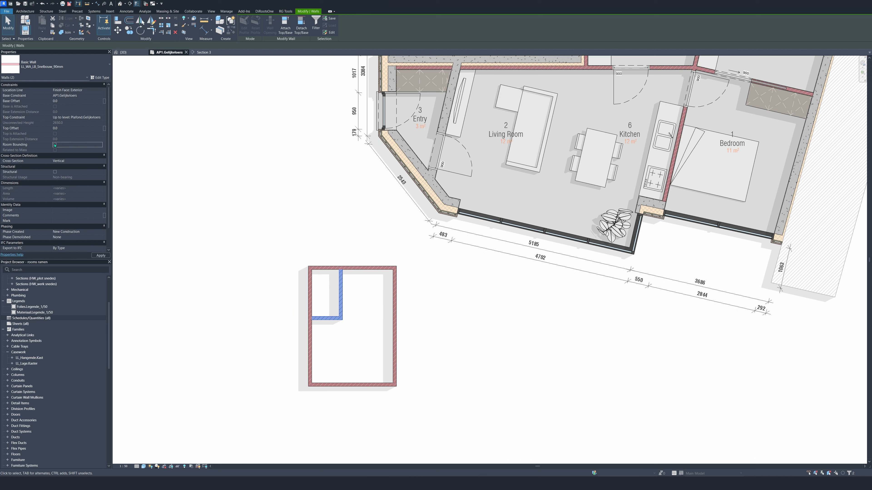
left_click(245, 133)
key("r")
key("m")
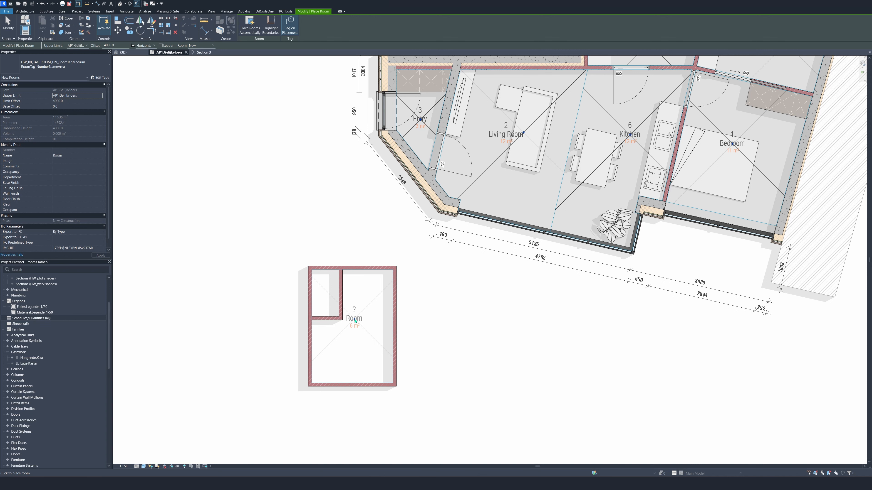
key("Escape")
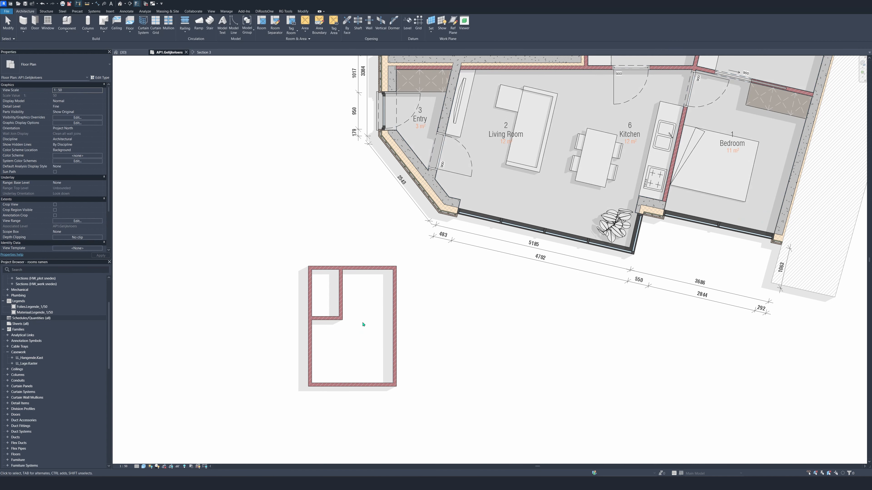
- Turn room bounding back on for the test enclosure's two inner walls and preview the room's extent again
left_click(341, 294)
left_click(316, 317, "ctrl")
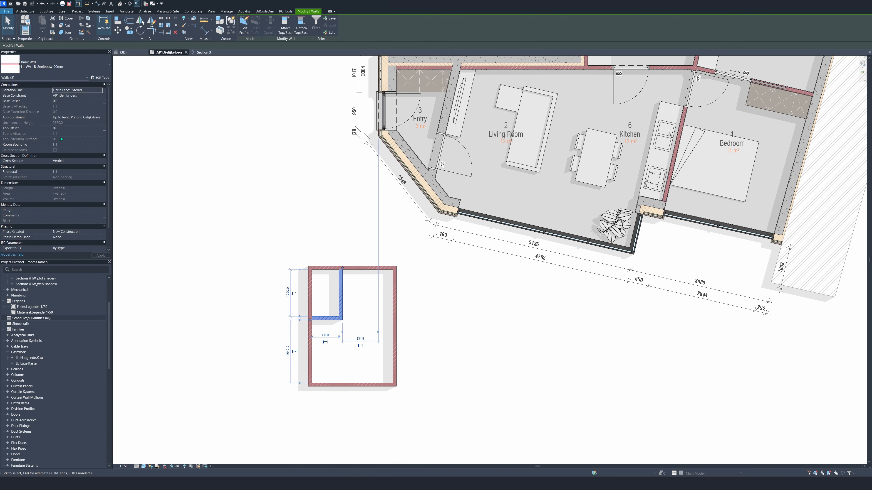
left_click(359, 318)
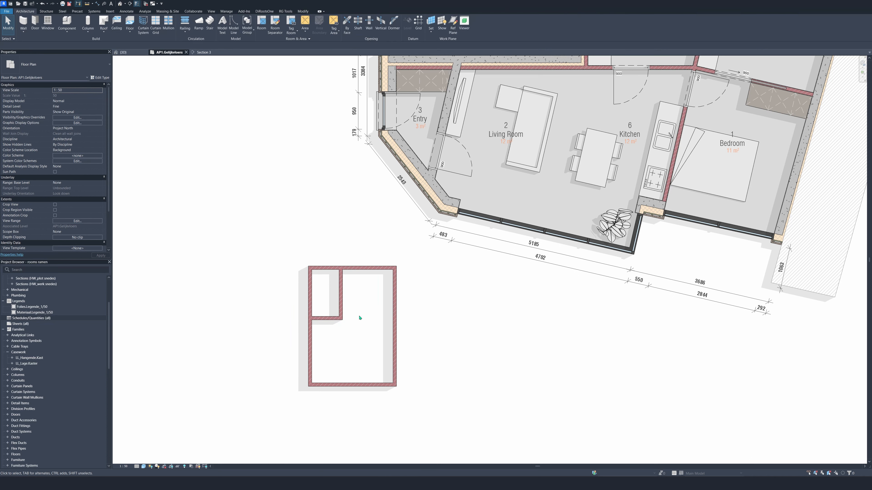
key("r")
key("m")
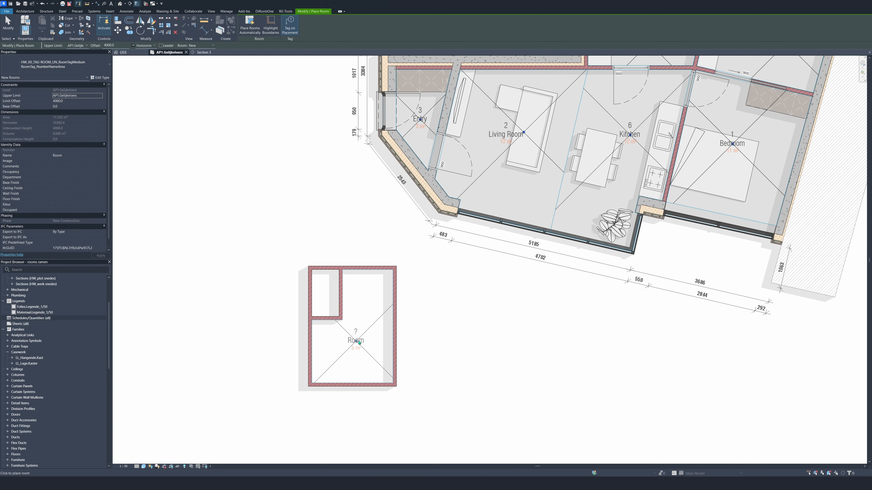
key("Escape")
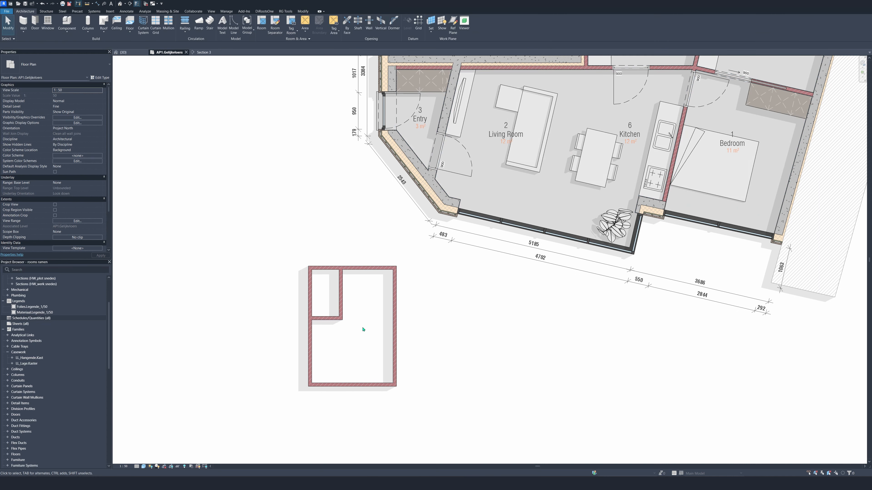
- Delete the whole test enclosure and return to the apartment plan
left_click_drag(376, 326, 418, 406)
key("Delete")
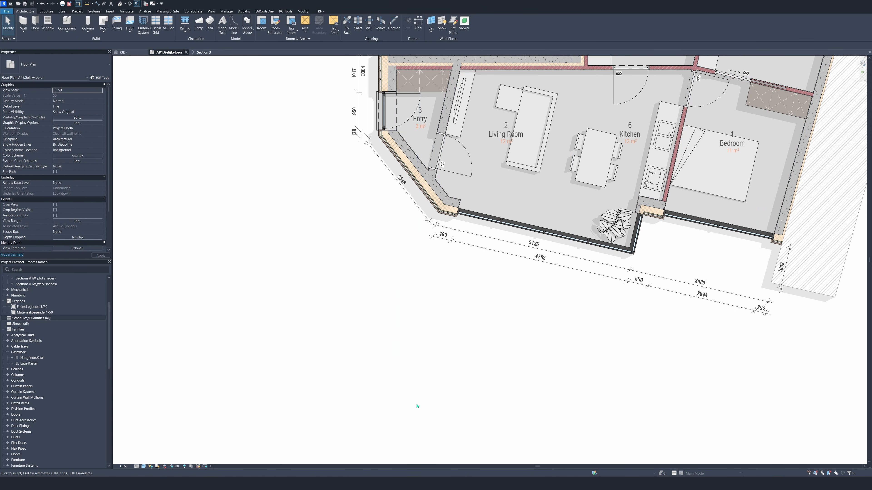
middle_click_drag(532, 211, 348, 353)
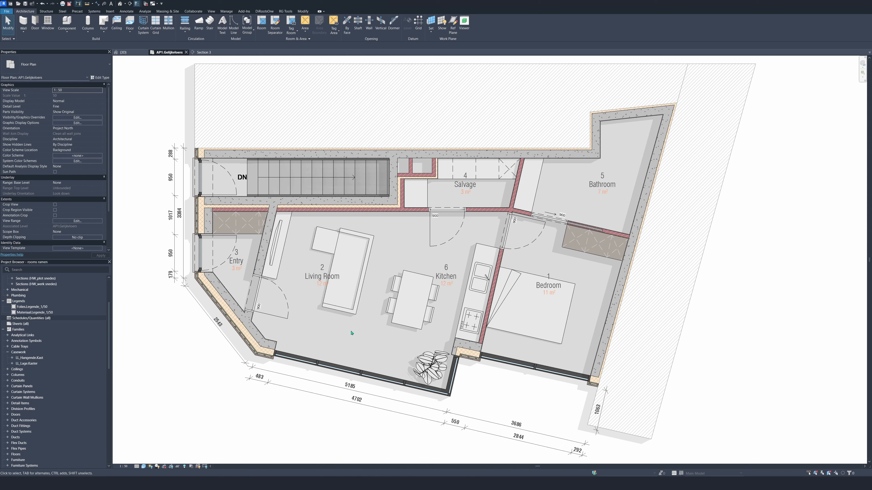
scroll(352, 333, "down", 1)
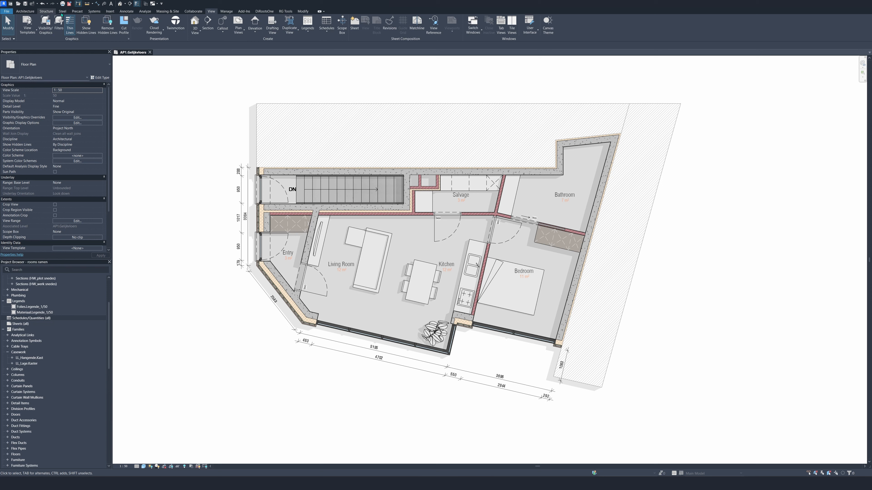
- Create a new building-component schedule for the Rooms category
left_click(329, 33)
left_click(342, 41)
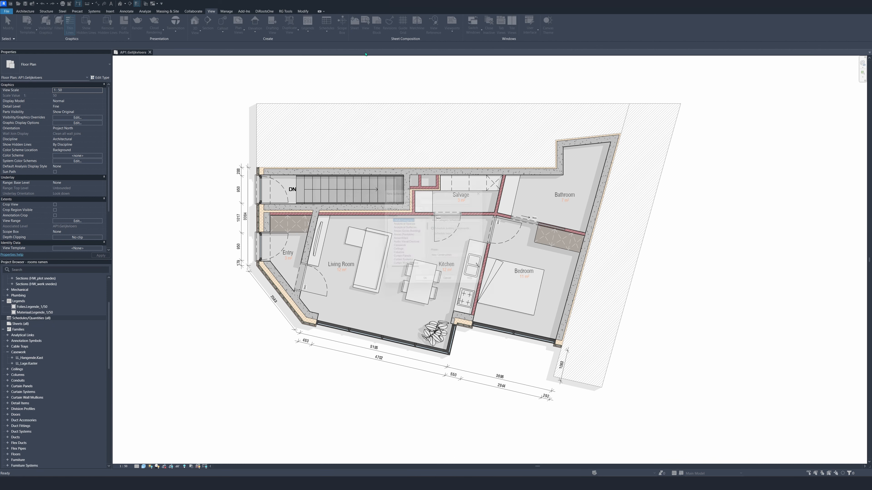
type("room")
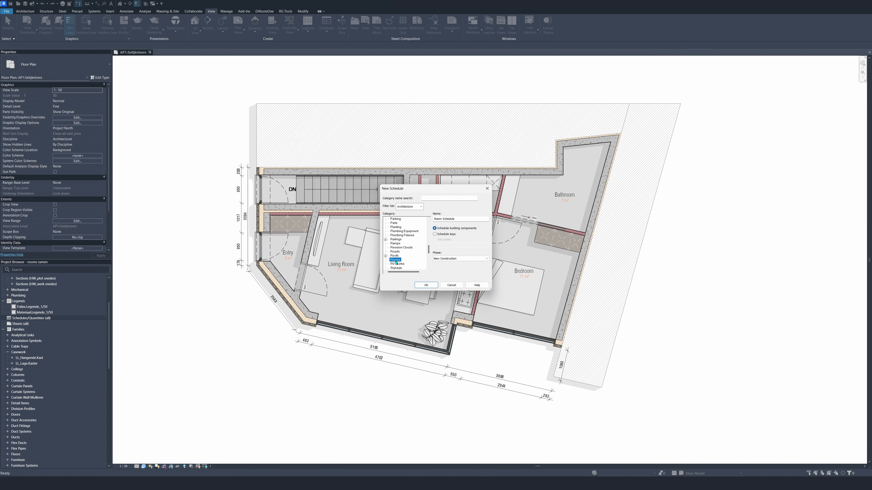
left_click(426, 285)
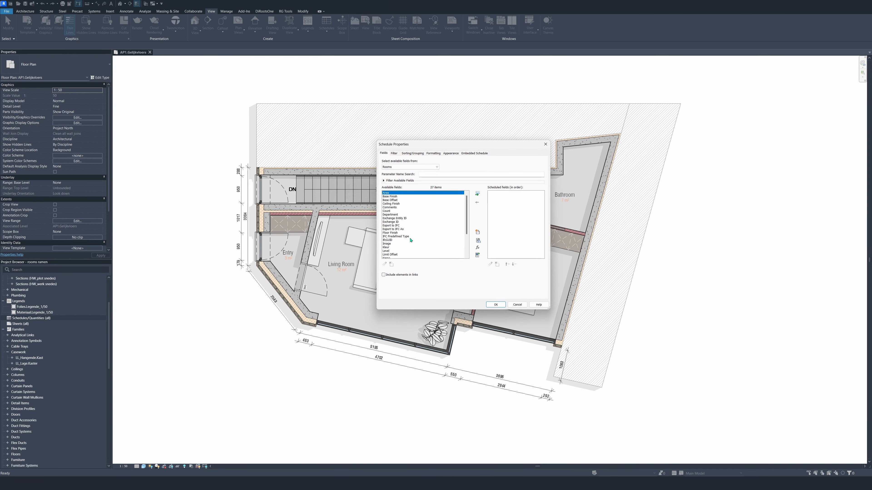
- Add the Area and Name fields to the room schedule, order Name before Area, and generate the schedule
left_click(478, 194)
scroll(397, 235, "down", 3)
left_click(398, 226)
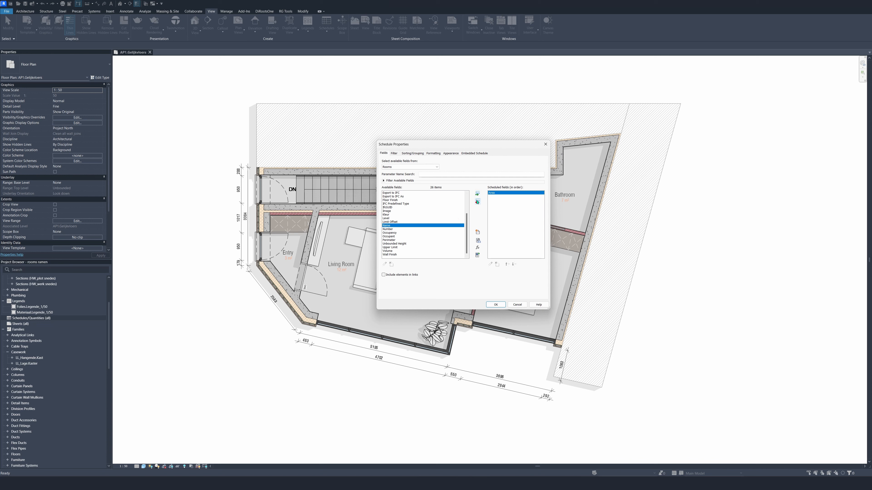
left_click(478, 194)
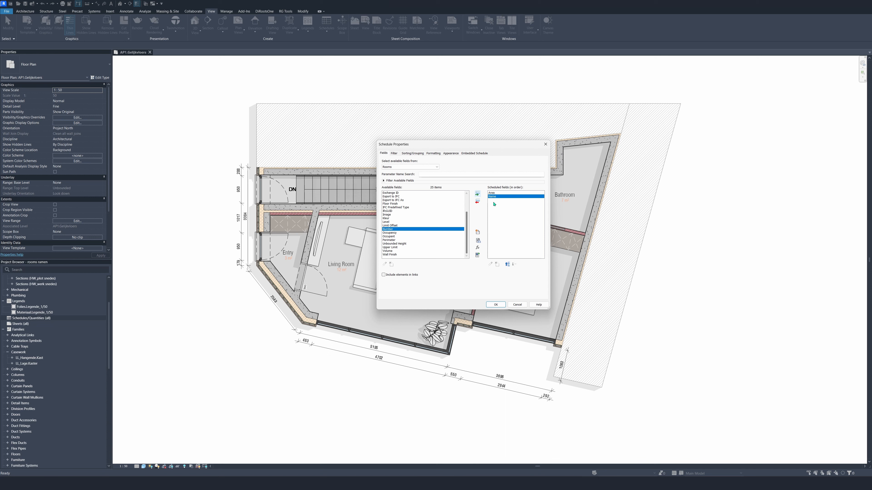
left_click(507, 265)
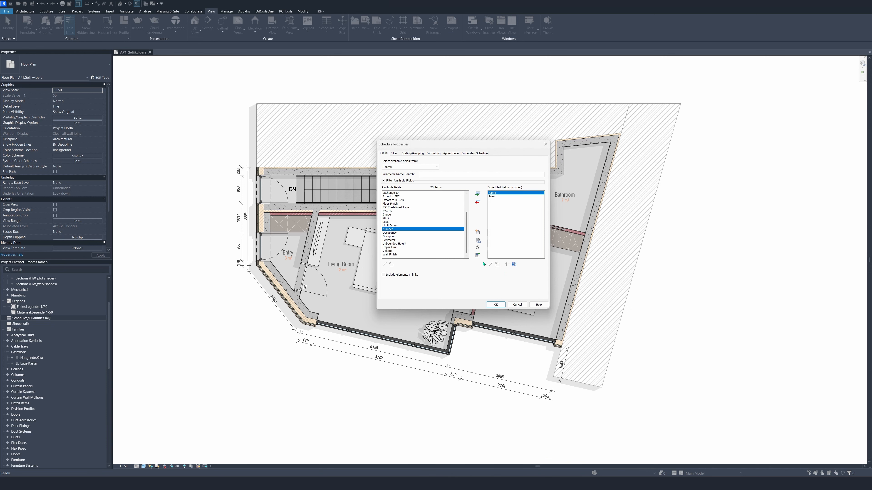
left_click(496, 305)
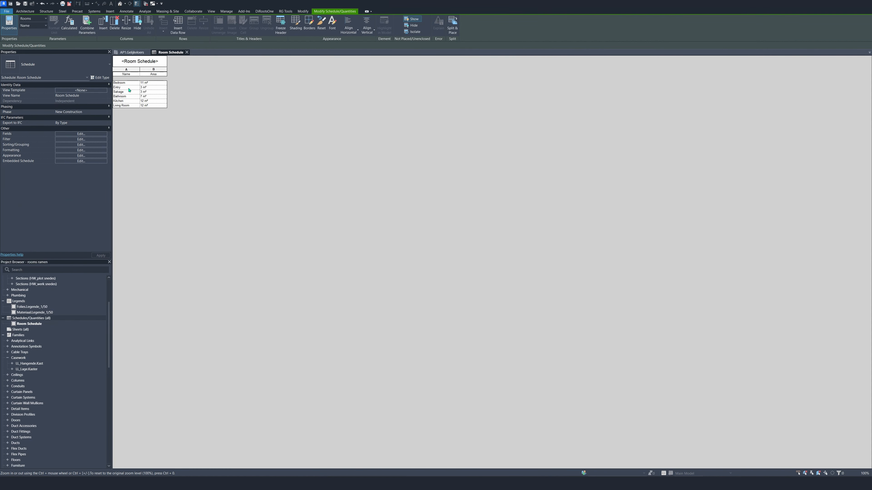
scroll(128, 90, "up", 5, "ctrl")
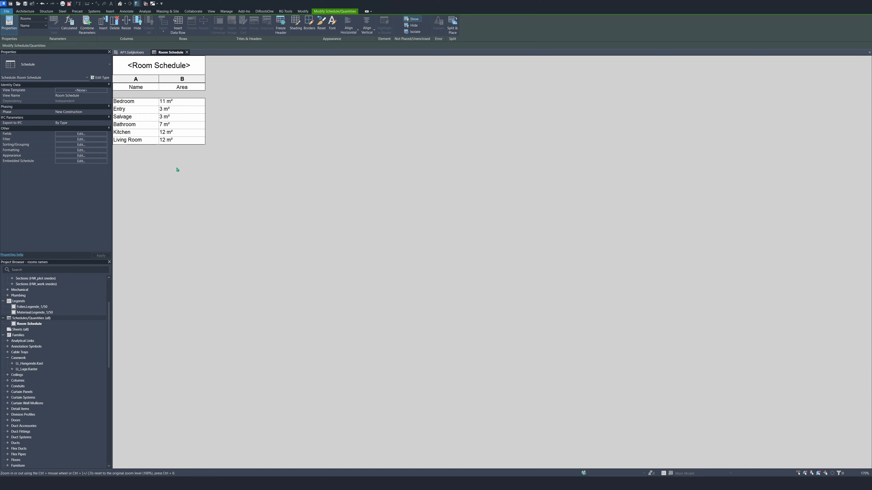
- Return to the AP1.Gelijkvloers floor plan and delete the Living Room tag
left_click(132, 52)
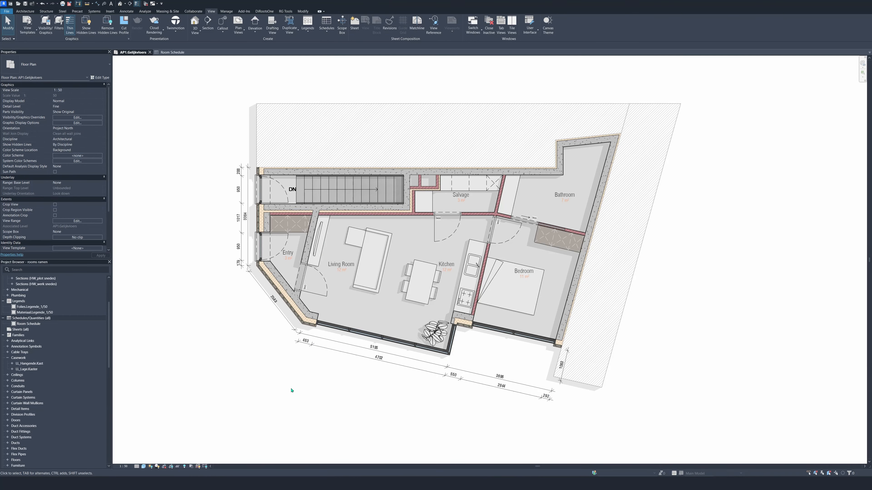
left_click(331, 272)
key("Escape")
left_click(337, 264)
key("Escape")
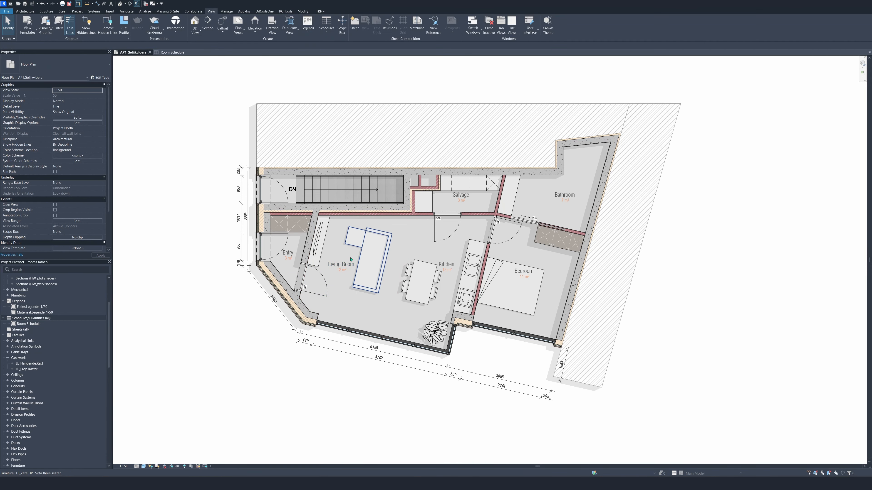
left_click(353, 263)
key("Delete")
- Delete the living room's room element from the plan and check its entry in the room schedule
left_click(350, 258)
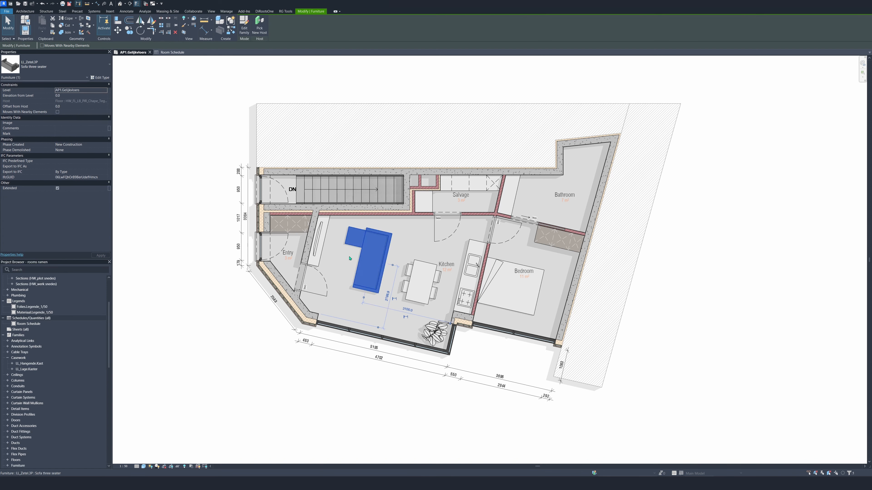
left_click(349, 266)
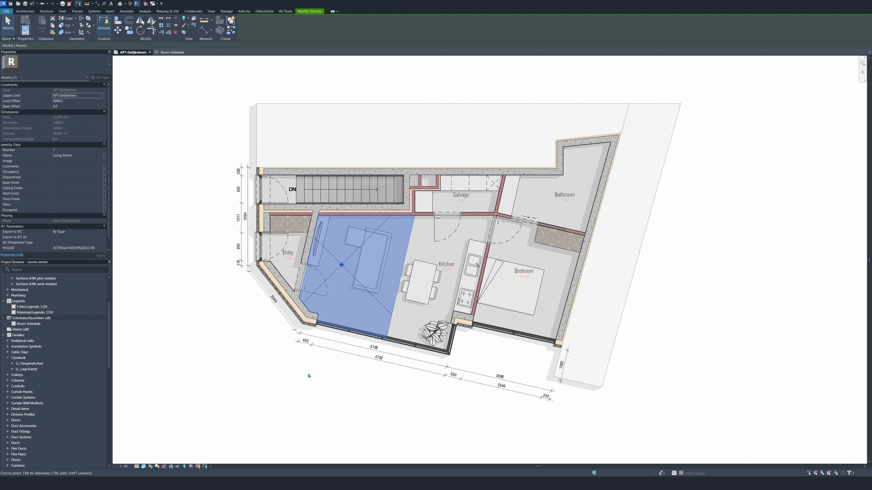
key("Delete")
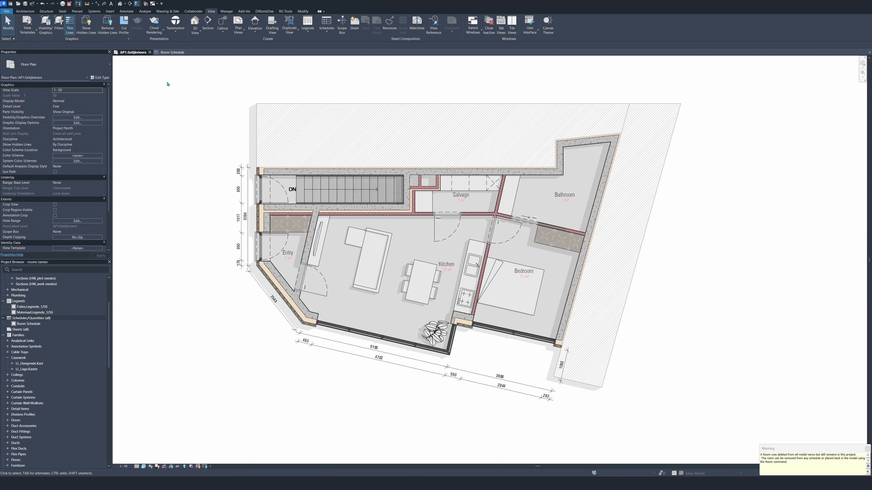
left_click(172, 52)
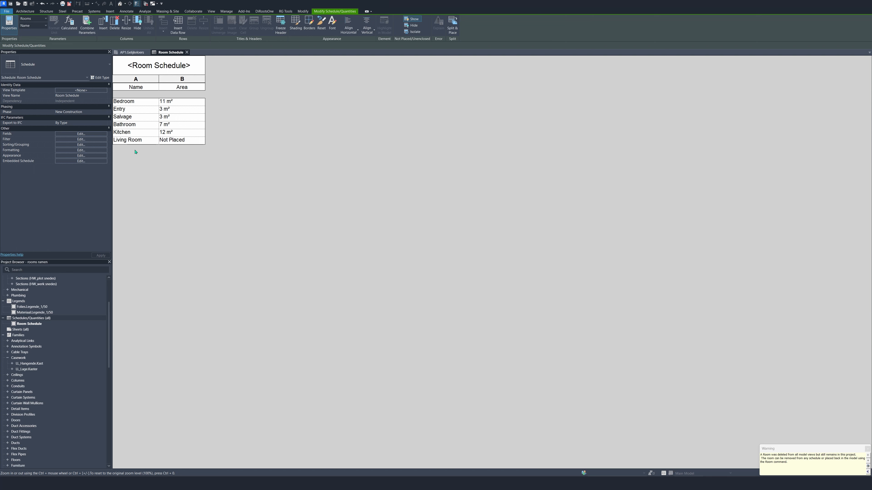
- Delete the unplaced Living Room entry from the room schedule and confirm the deletion
left_click(196, 143)
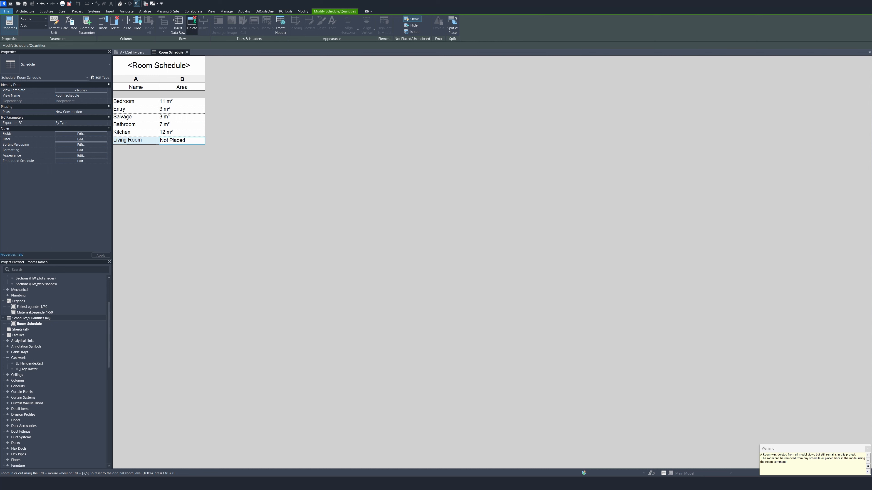
left_click(192, 22)
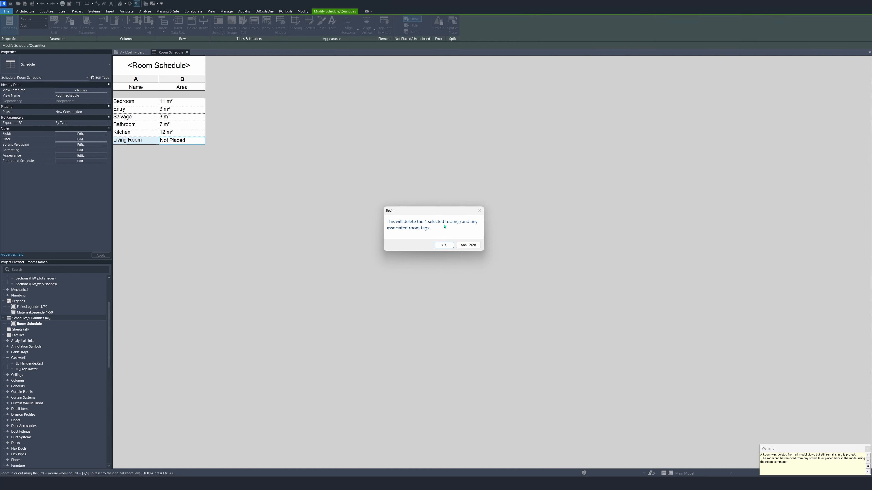
left_click(440, 247)
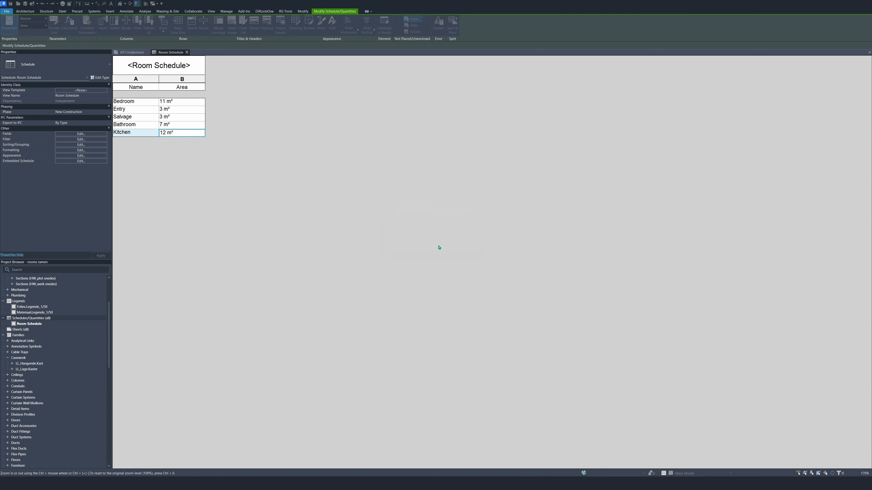
- Return to the AP1.Gelijkvloers floor plan and place a new room with its tag in the living area beside the kitchen
left_click(126, 52)
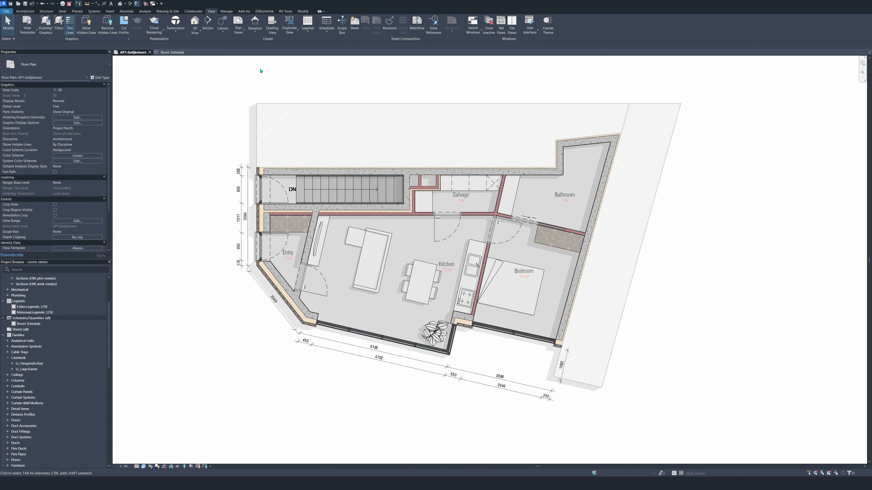
key("r")
key("m")
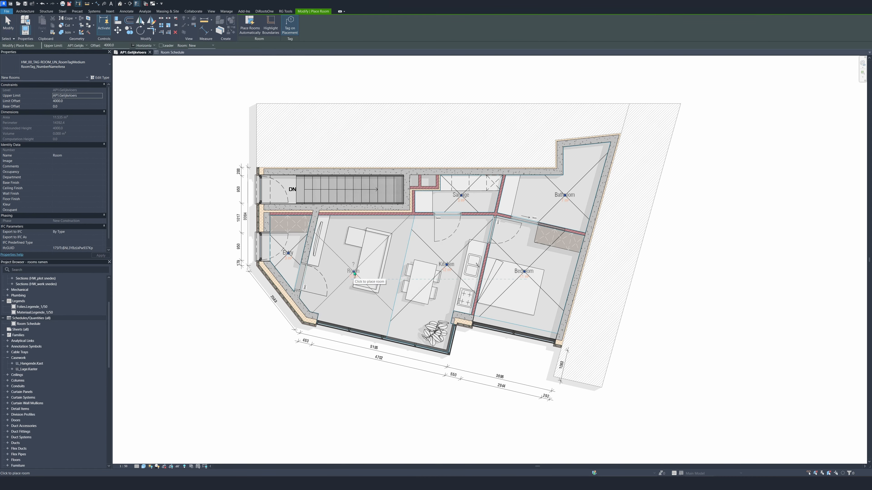
left_click(353, 266)
key("Escape")
key("Escape")
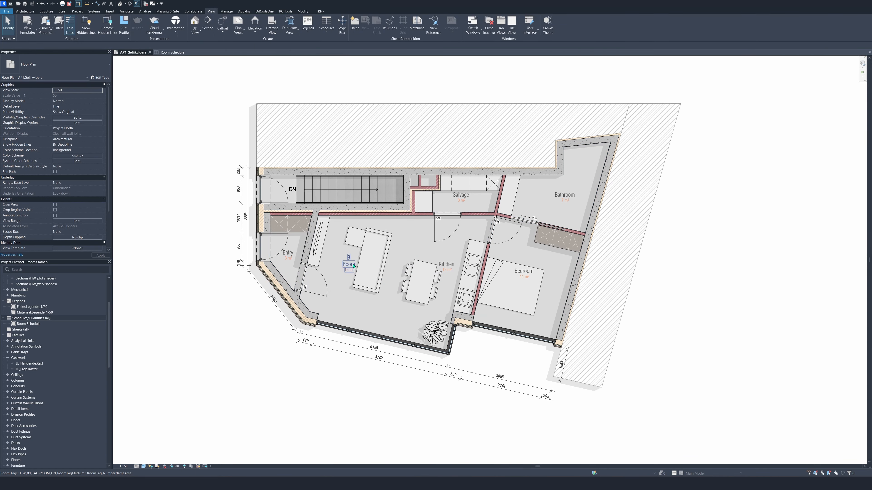
- Change the new room's tag type to RoomTag_NameArea and rename the room Living Room
left_click(350, 267)
left_click(55, 64)
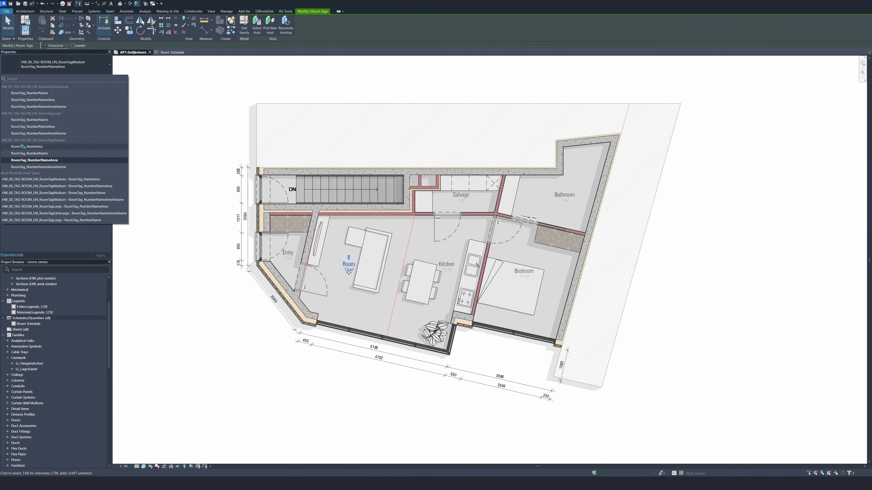
left_click(23, 146)
left_click(347, 264)
type("Livb")
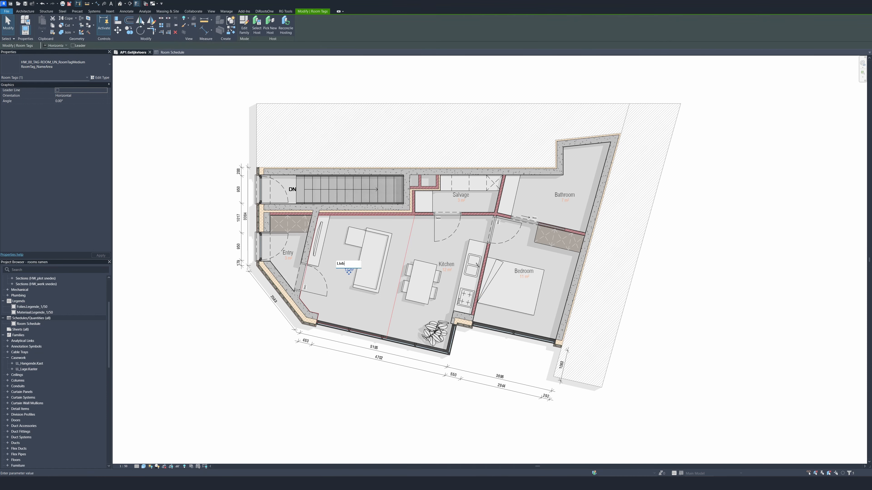
key("BackSpace")
type("iuung")
type("ng Room")
left_click(331, 372)
left_click(351, 380)
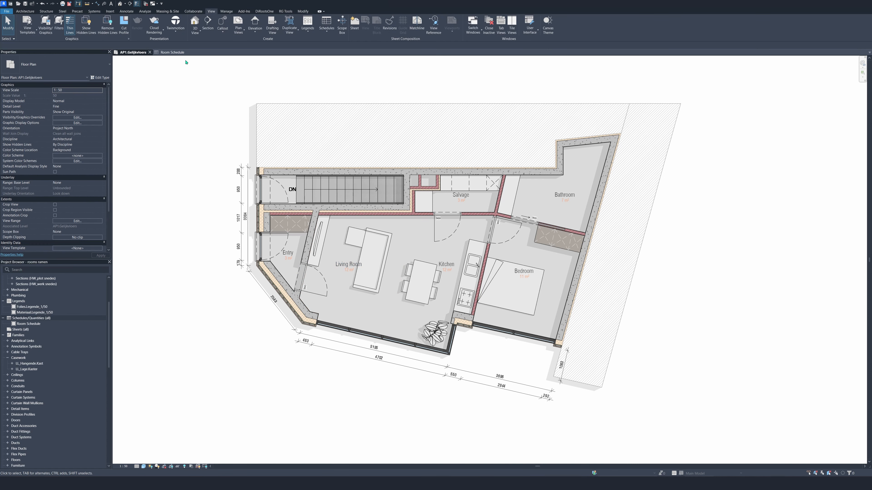
- Check the Living Room entry in the room schedule and return to the AP1.Gelijkvloers floor plan
left_click(172, 52)
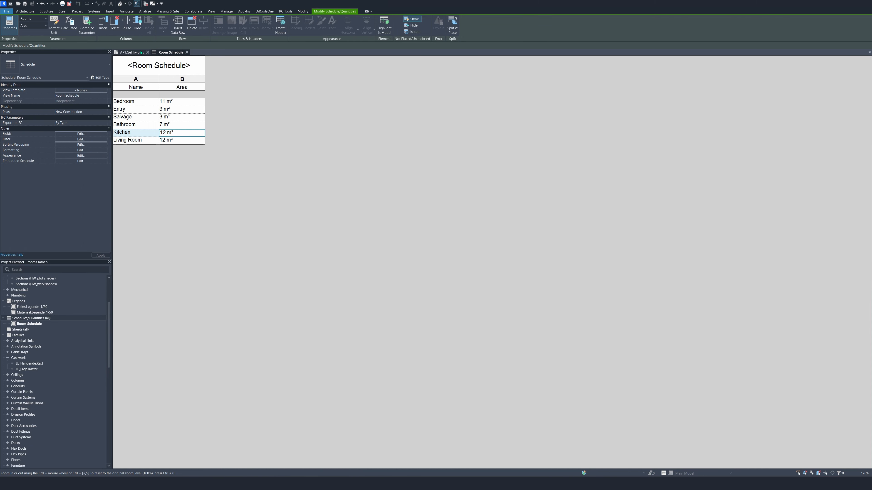
left_click(132, 52)
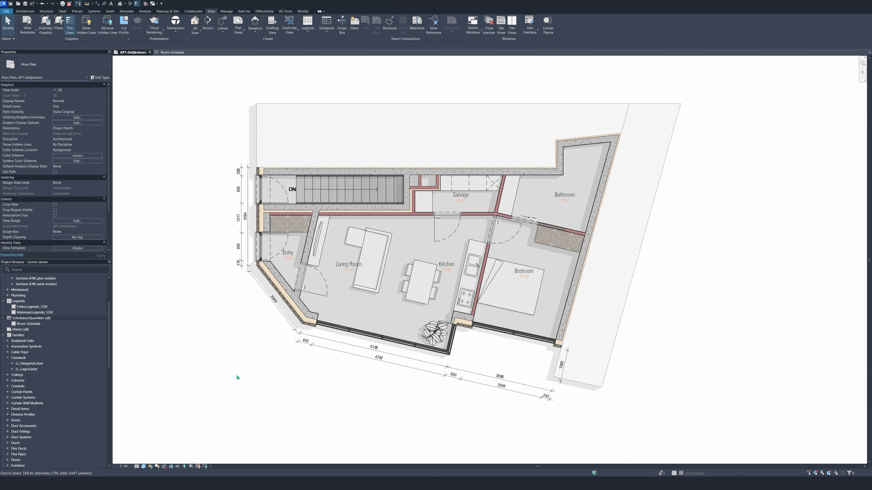
scroll(237, 378, "down", 2)
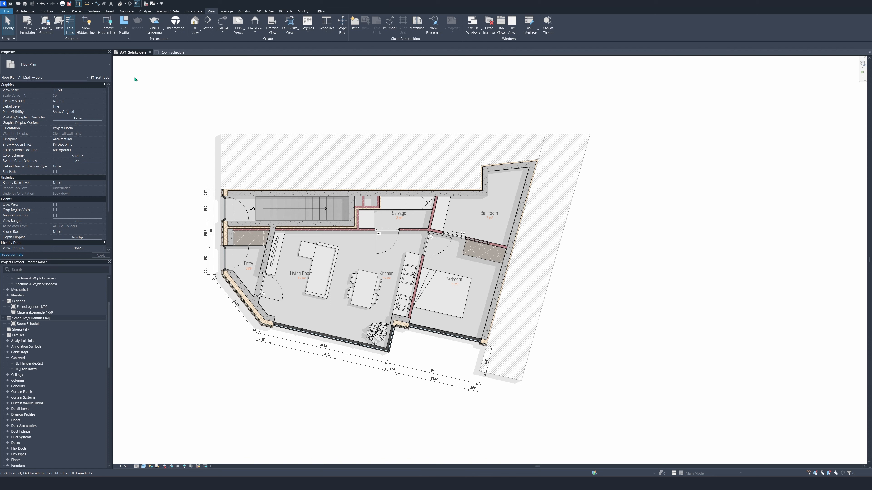
- Place a Color Fill Legend beside the plan using the Rooms space type and the Name color scheme
left_click(127, 12)
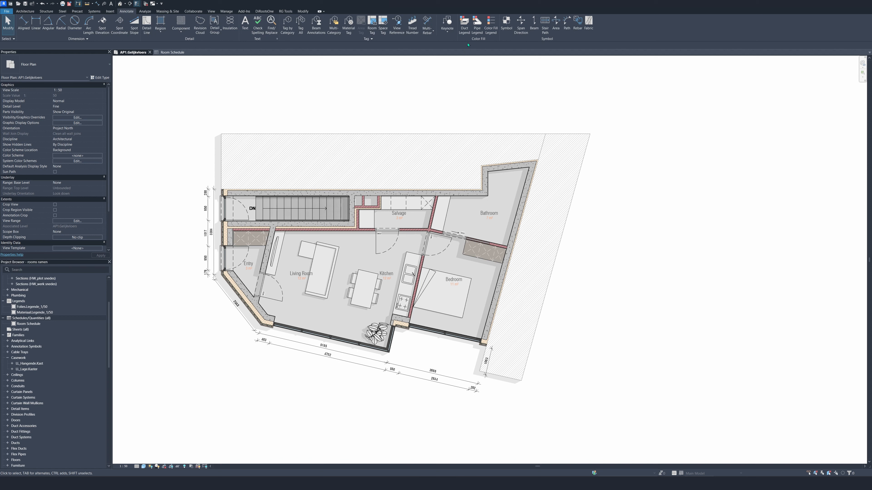
left_click(489, 30)
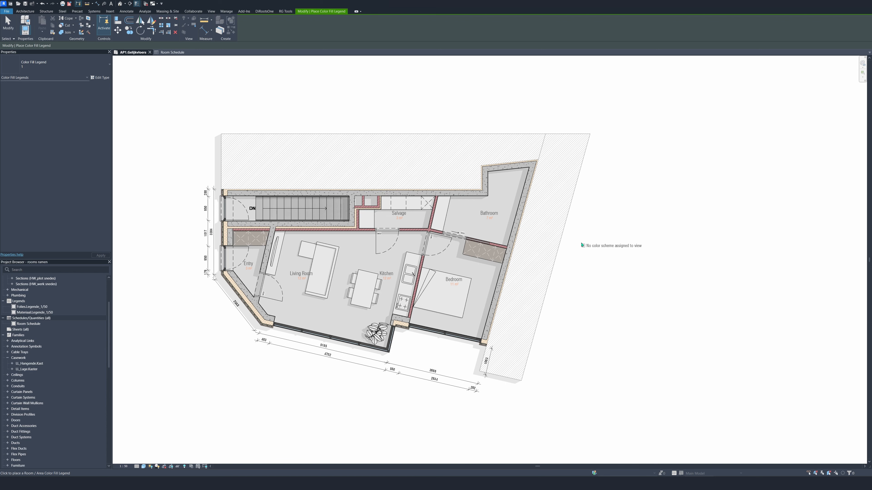
left_click(576, 245)
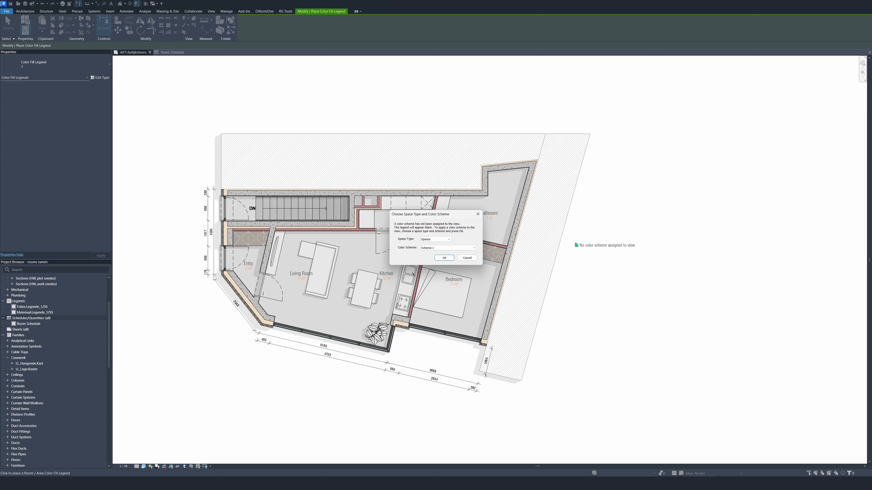
left_click(447, 242)
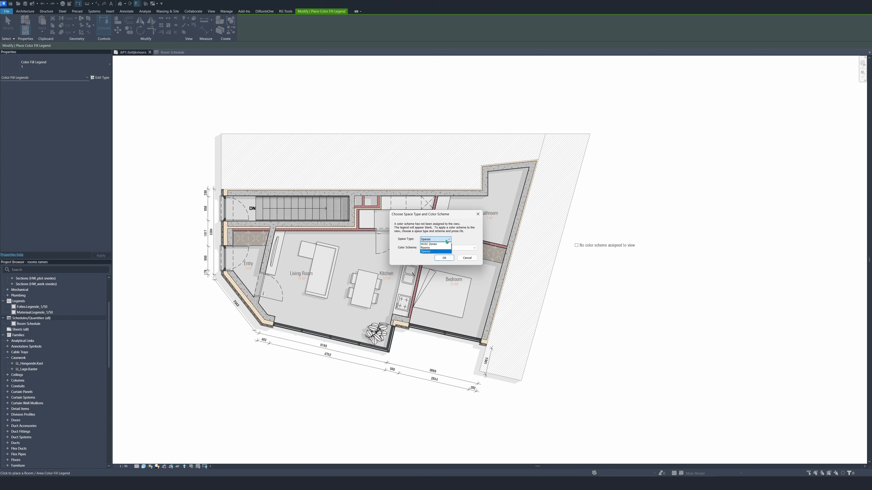
left_click(426, 247)
left_click(454, 250)
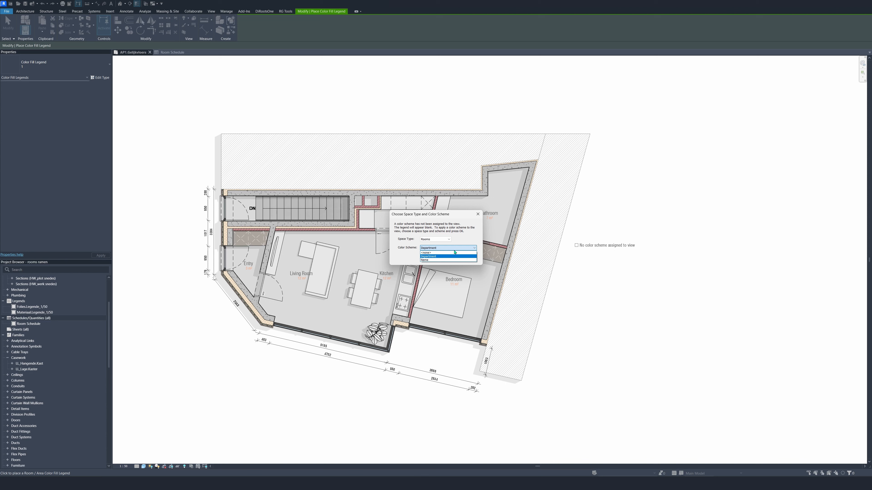
left_click(435, 260)
left_click(444, 258)
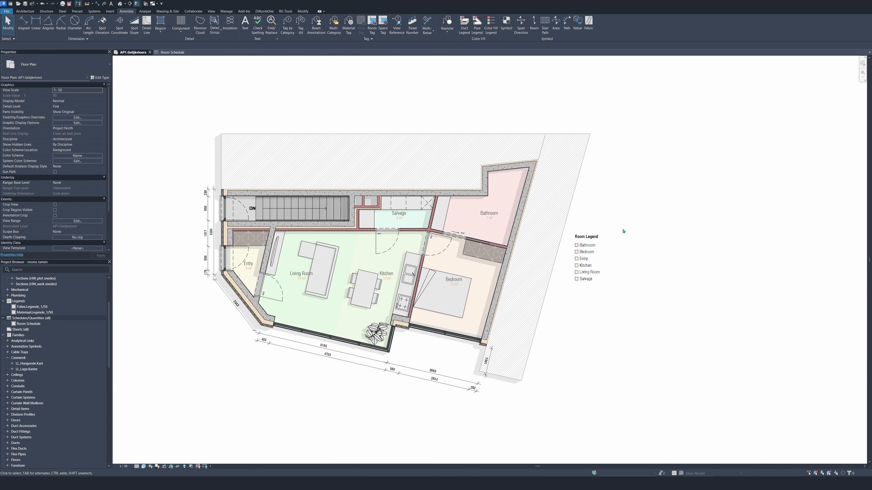
- Move the room legend from beside the plan to the empty area below the living room's dimensions
left_click(593, 239)
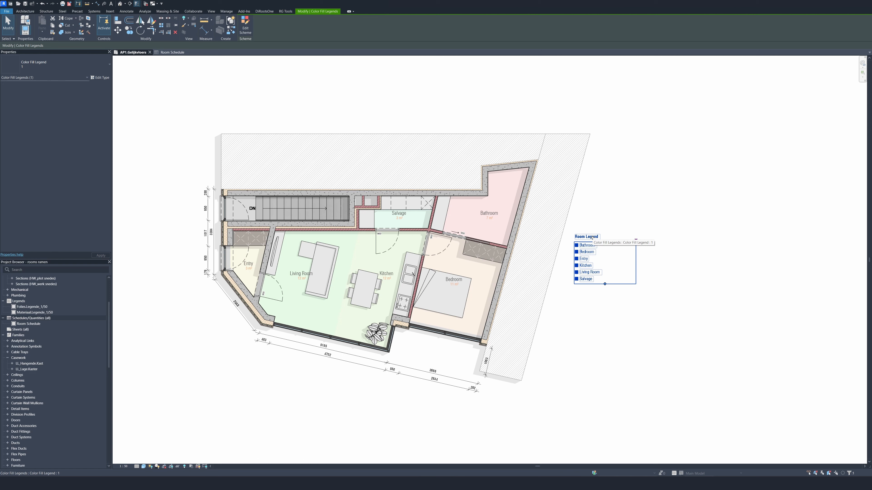
mouse_move(591, 237)
left_mouse_down()
mouse_move(340, 344)
mouse_move(275, 356)
left_mouse_up()
left_click(275, 356)
middle_click_drag(275, 356, 377, 315)
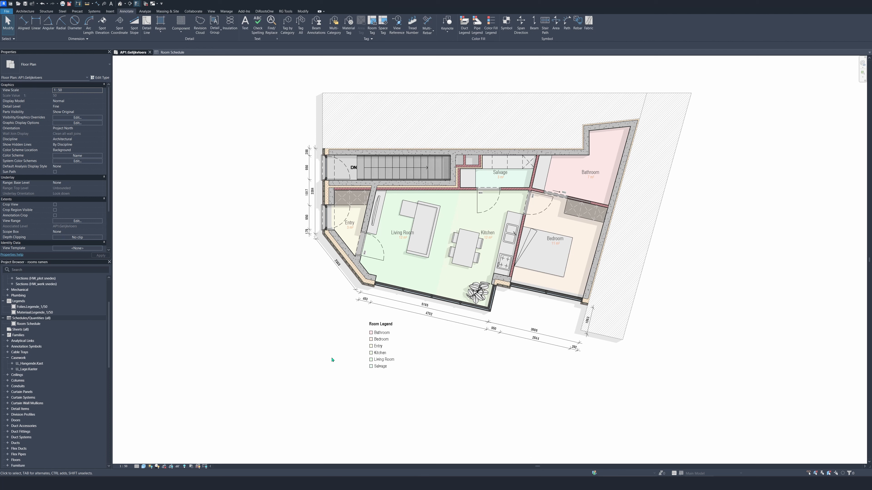
- Examine the type properties of the color fill legend, including its swatch, text and title settings
left_click(375, 327)
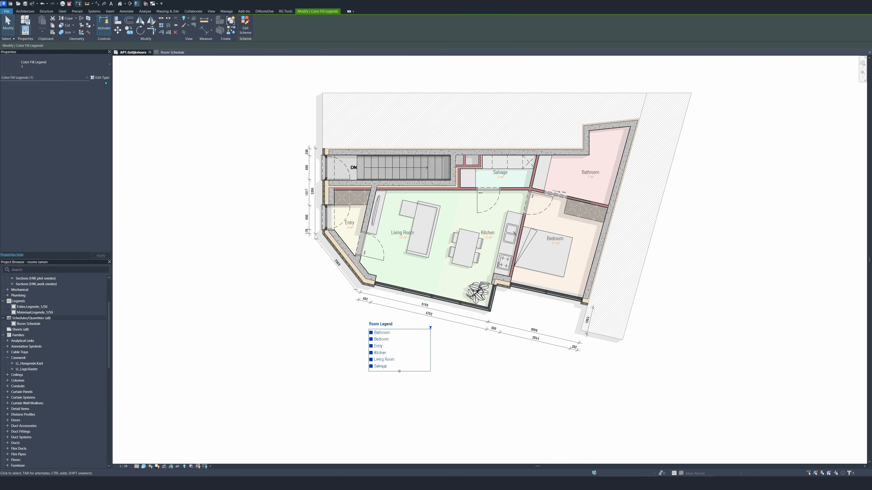
left_click(104, 79)
left_click_drag(373, 193, 225, 252)
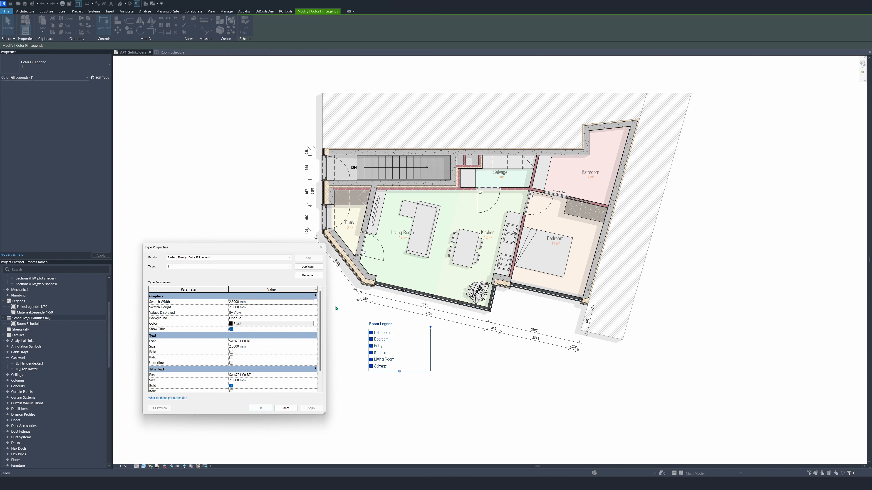
left_click(268, 411)
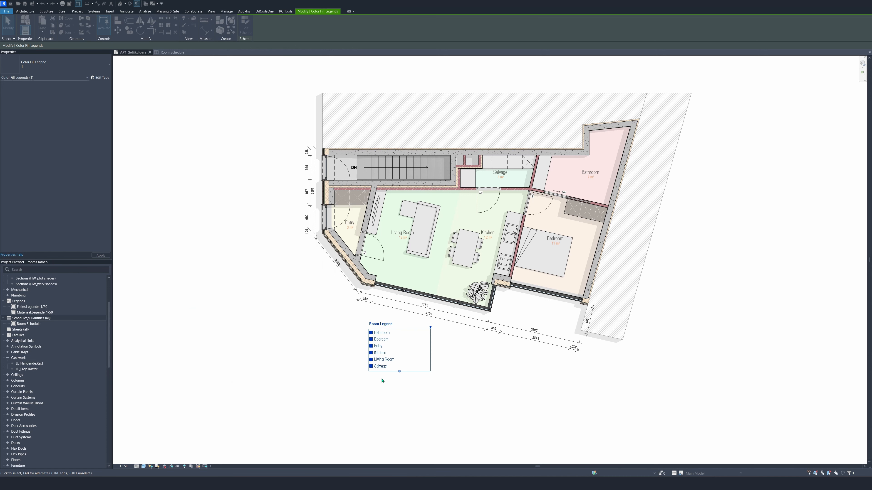
key("Escape")
- Edit the legend's color scheme, setting its title to Rooms, and apply the change
left_click(385, 324)
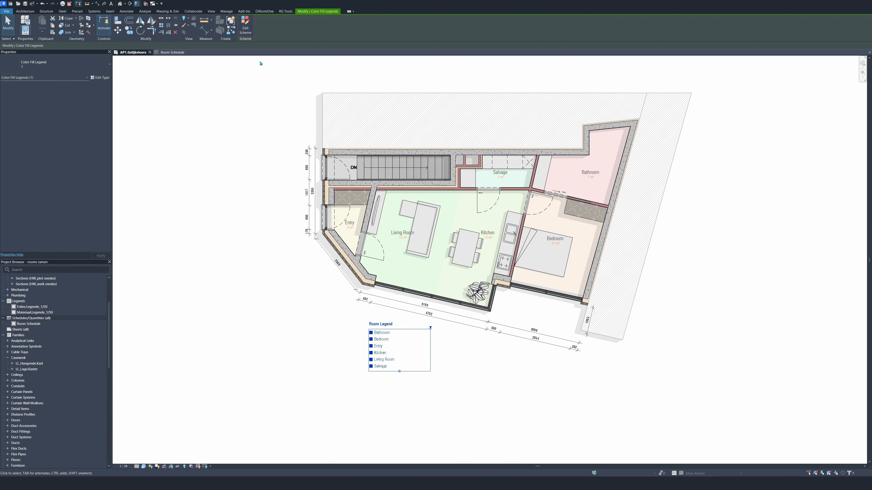
left_click(245, 25)
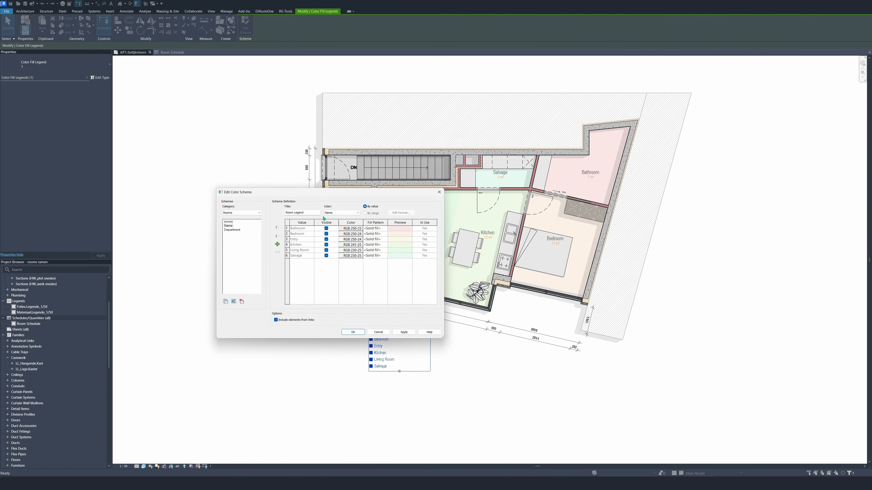
left_click_drag(347, 193, 299, 165)
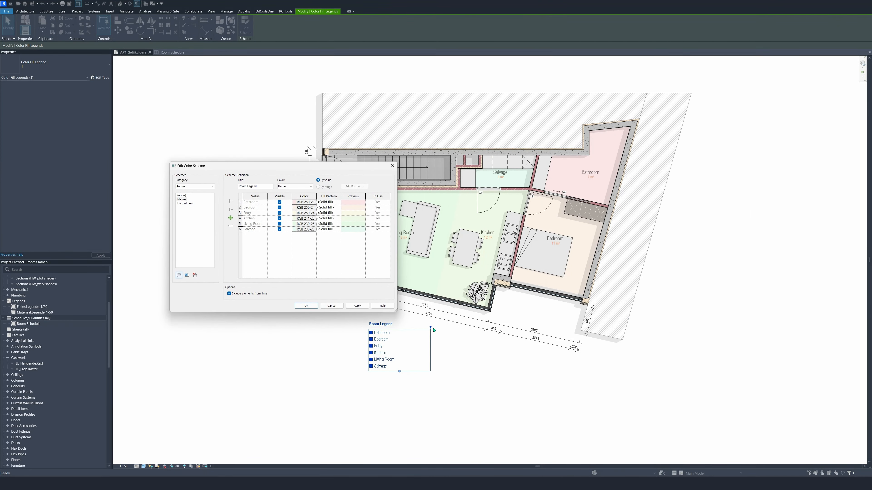
left_click_drag(259, 186, 234, 193)
type("Rooms")
left_click(357, 305)
- Set the Bathroom color to orange RGB 255-204-134 and the Bedroom color to a light blue custom color
left_click(347, 203)
left_click(311, 203)
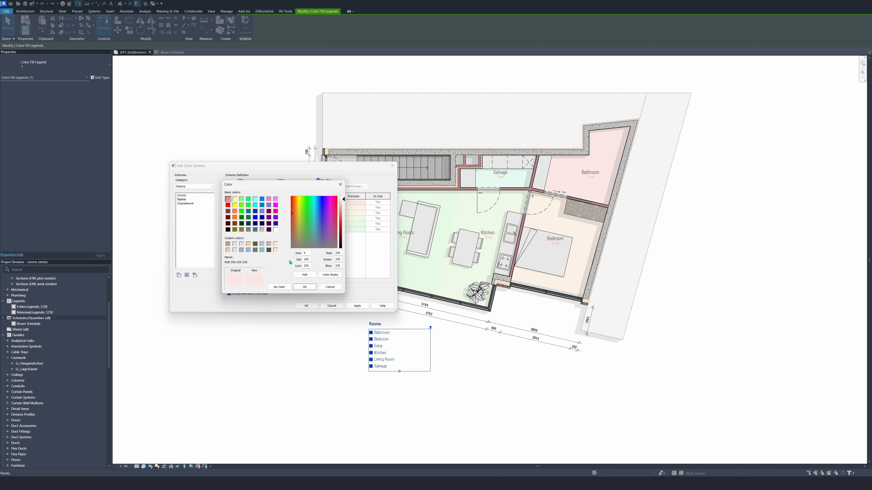
left_click(248, 243)
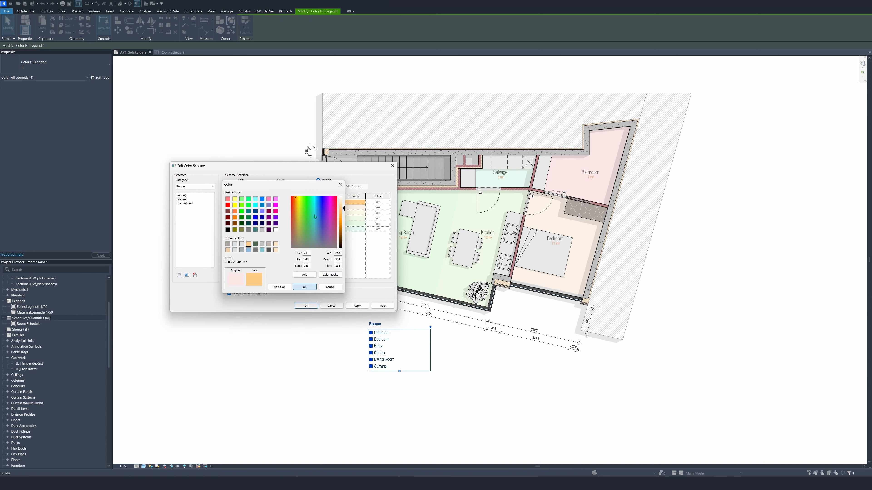
key("Return")
left_click(306, 208)
left_click(248, 250)
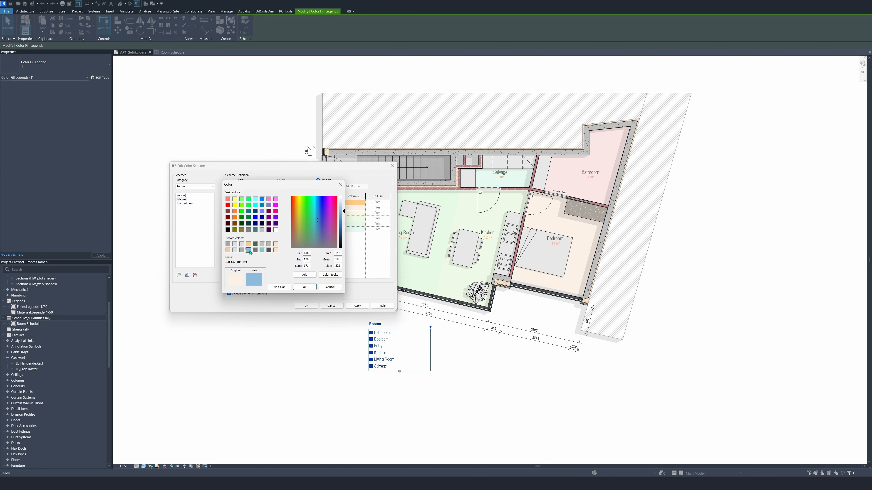
left_click(305, 287)
- Set the Entry color to dark green and the Kitchen color to beige-grey, using custom colors
left_click(302, 214)
left_click(255, 244)
left_click(304, 287)
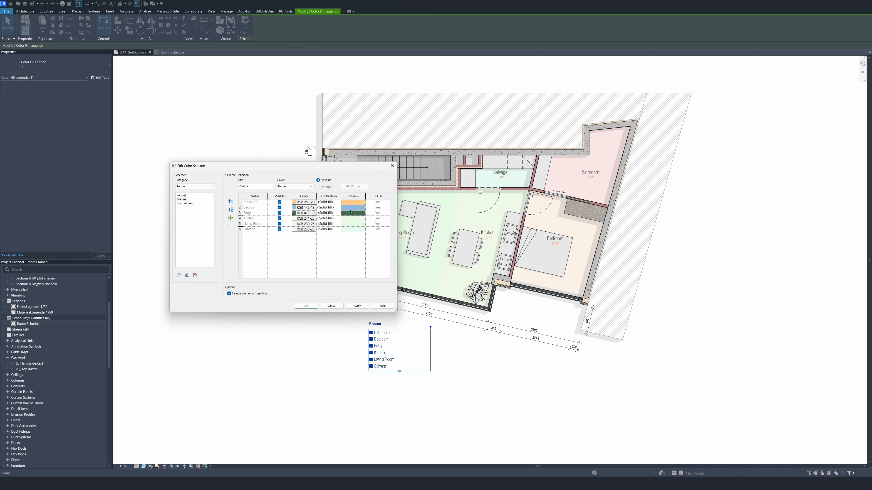
left_click(304, 219)
left_click(269, 244)
left_click(296, 287)
- Set the Living Room color to the warm grey RGB 171-165-158
left_click(304, 224)
left_click(228, 244)
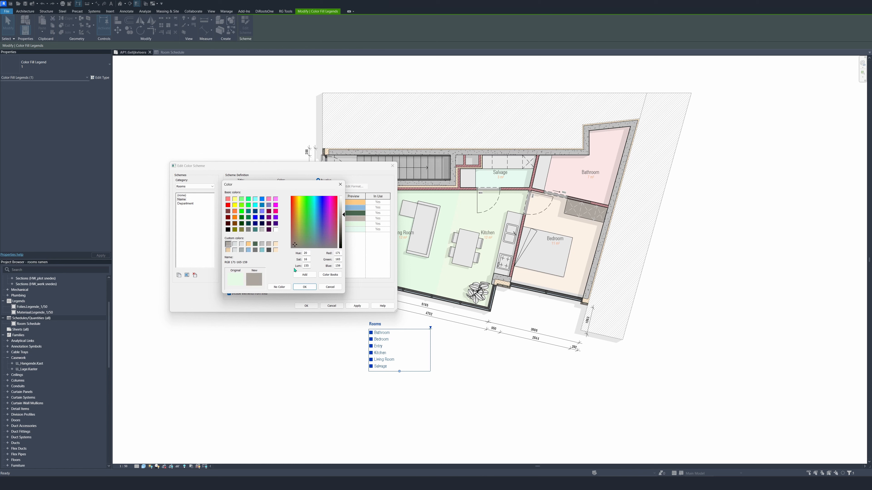
left_click(304, 286)
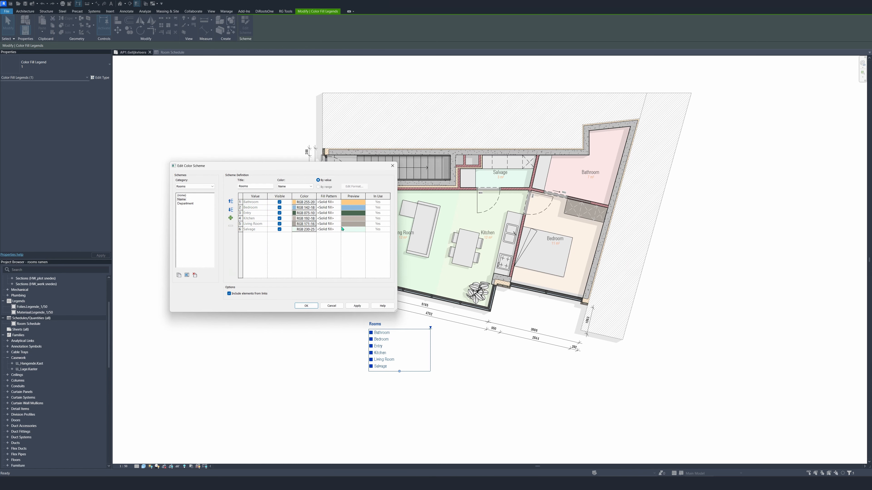
- Change the Living Room color to the dark grey custom color RAL 000 35 00
left_click(299, 225)
left_click(269, 250)
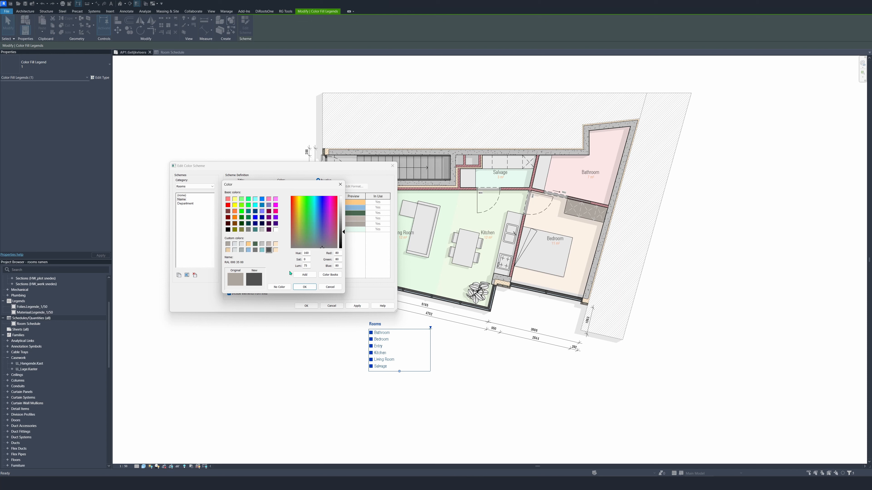
left_click(304, 286)
- Set the Salvage color to the orange RGB 255-128-000 in the color scheme
left_click(303, 230)
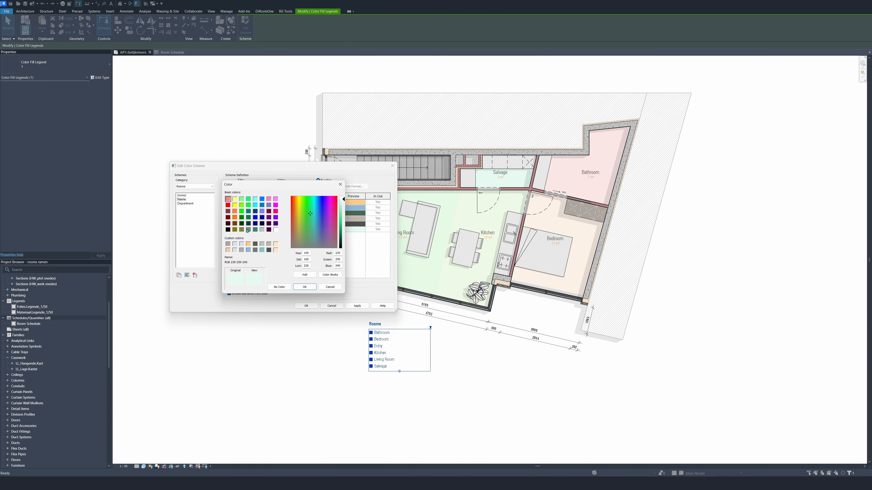
left_click(234, 199)
left_click(343, 203)
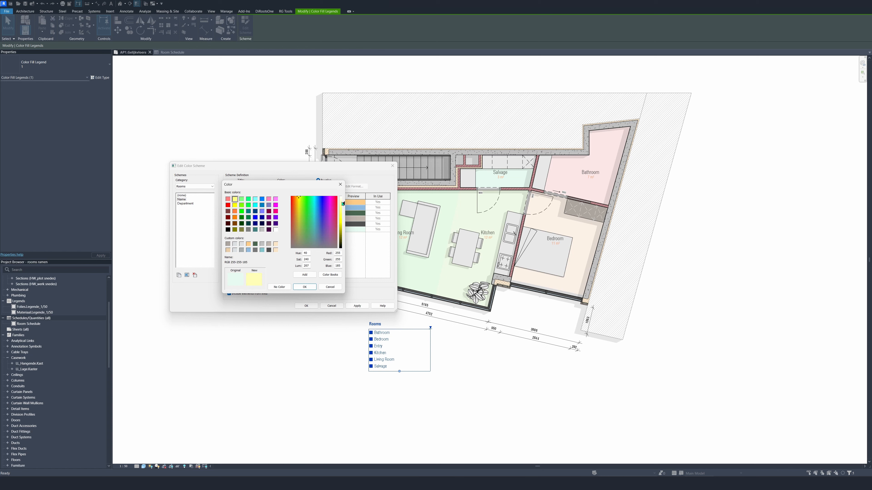
left_click(235, 218)
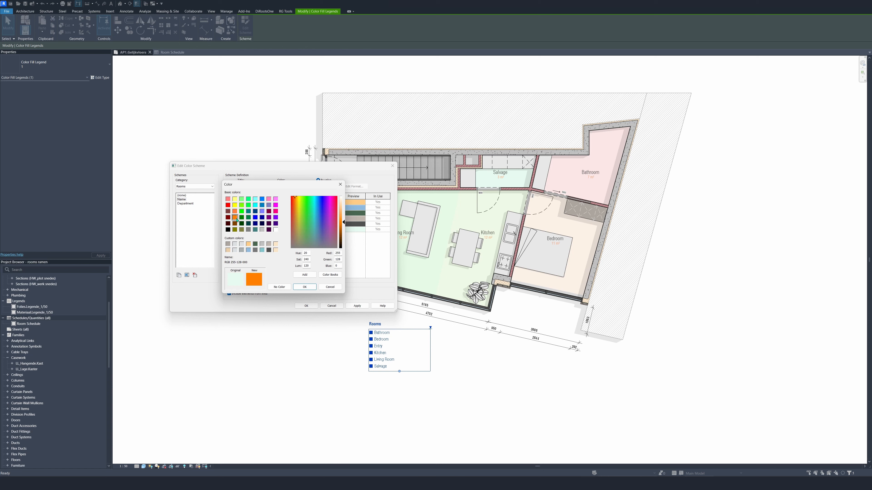
left_click(305, 287)
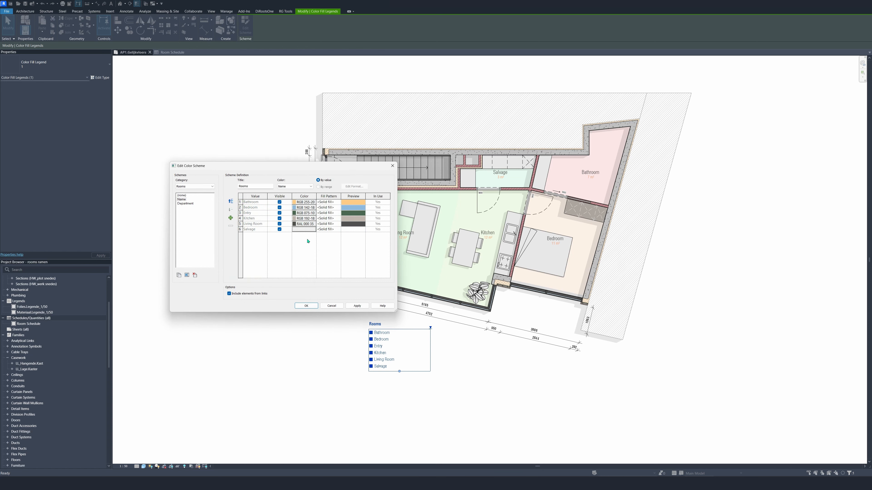
- Change the Salvage color to the lighter orange RGB 255-128-064 and apply the color scheme to the plan
left_click(304, 230)
left_click(236, 217)
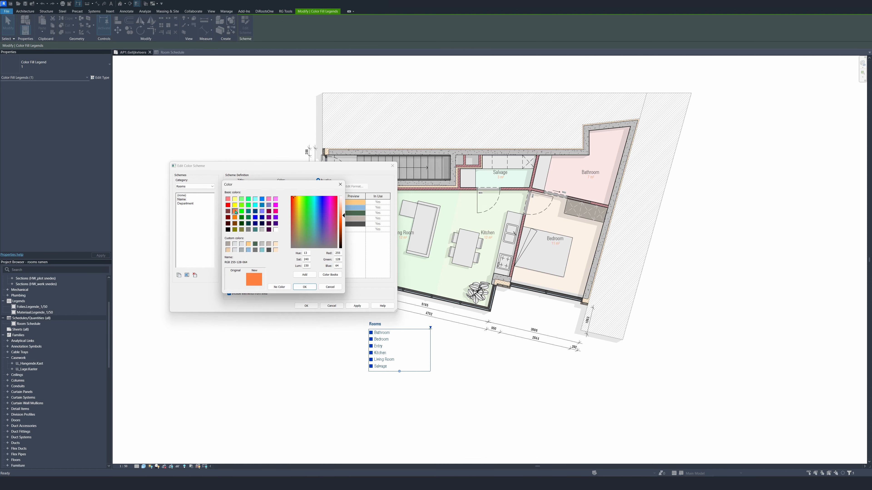
left_click(305, 288)
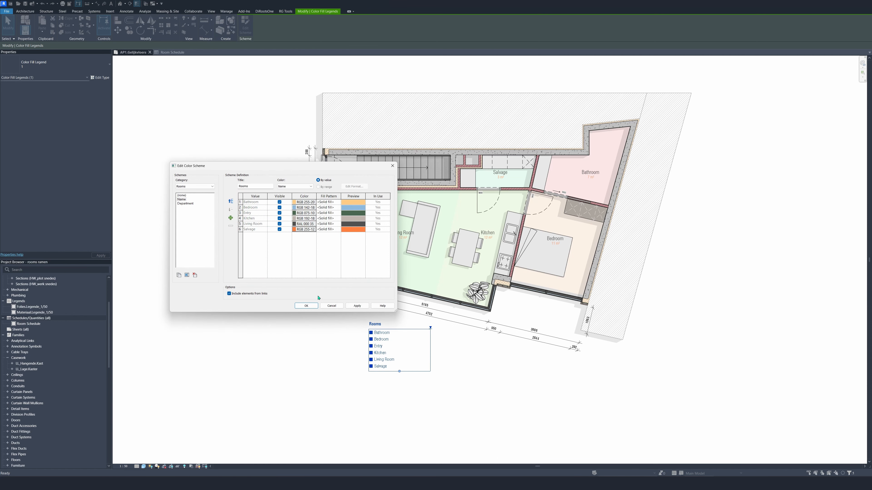
left_click(357, 306)
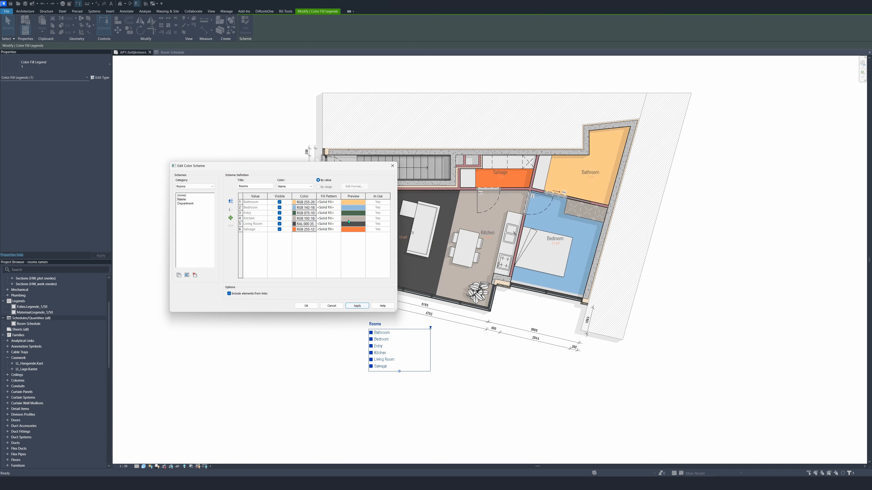
- Set the Kitchen fill pattern to Diagonal down and apply it to the plan
left_click_drag(303, 170, 229, 265)
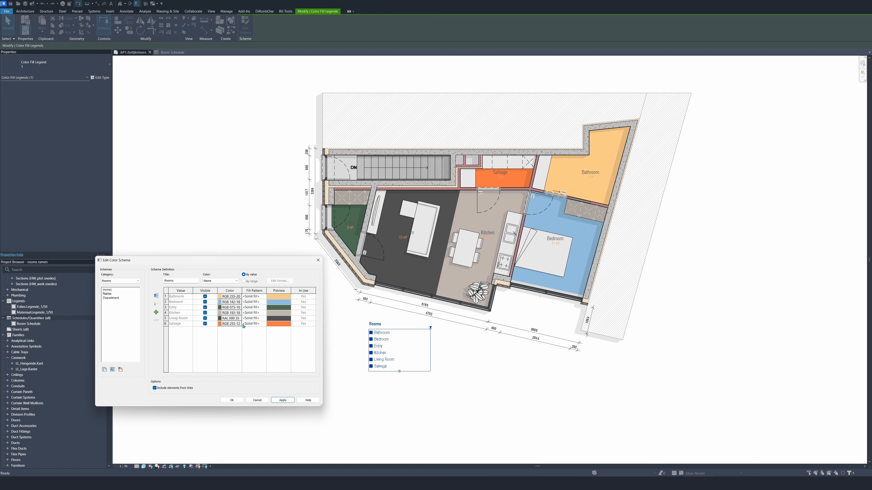
left_click(264, 313)
left_click(263, 313)
scroll(278, 335, "down", 6)
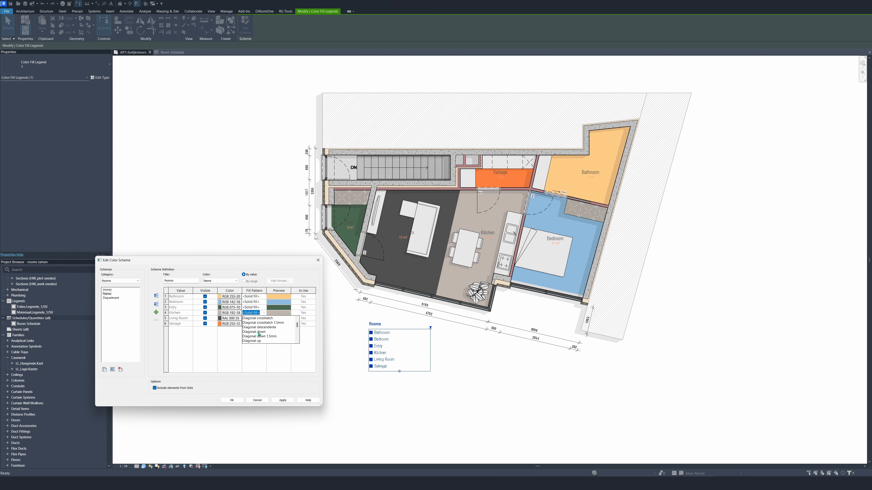
left_click(259, 333)
left_click(283, 401)
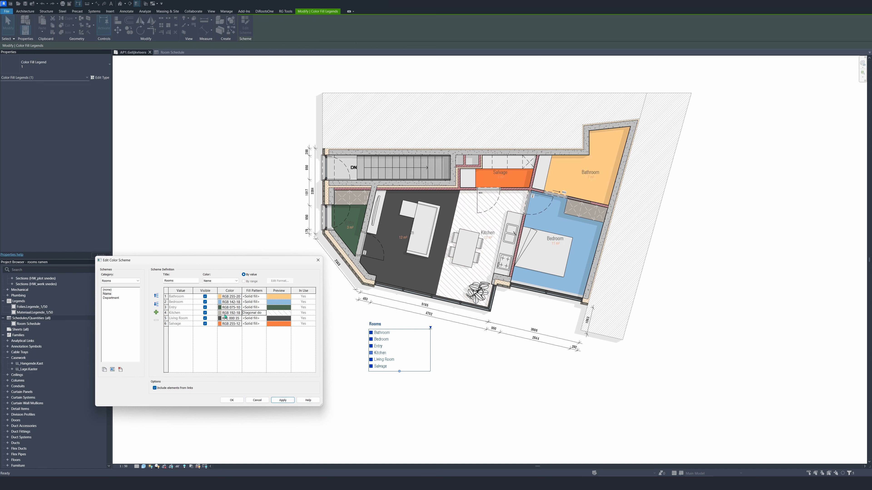
- Set the Living Room fill pattern to Aluminum, apply it and finish editing the color scheme
left_click(265, 320)
left_click(266, 321)
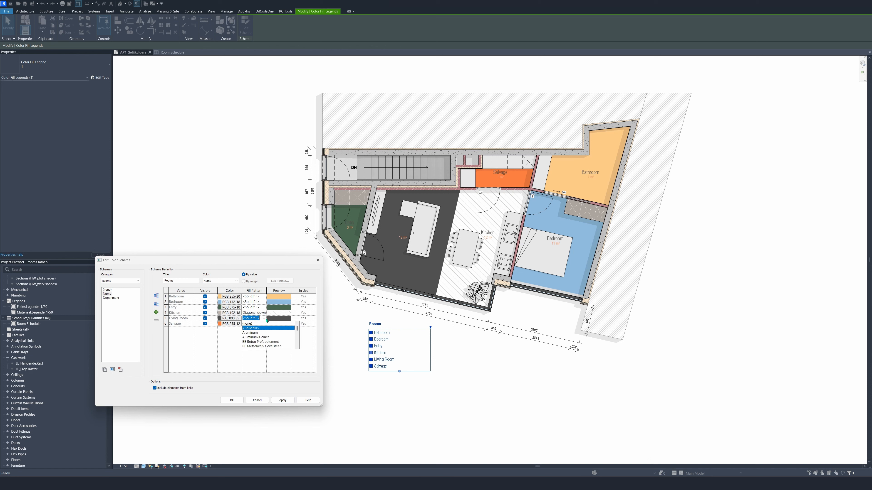
scroll(272, 332, "down", 8)
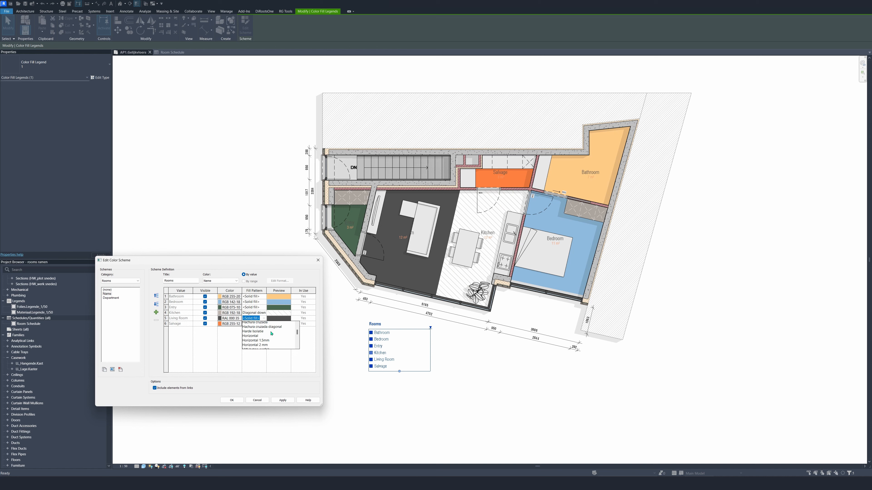
scroll(271, 333, "down", 3)
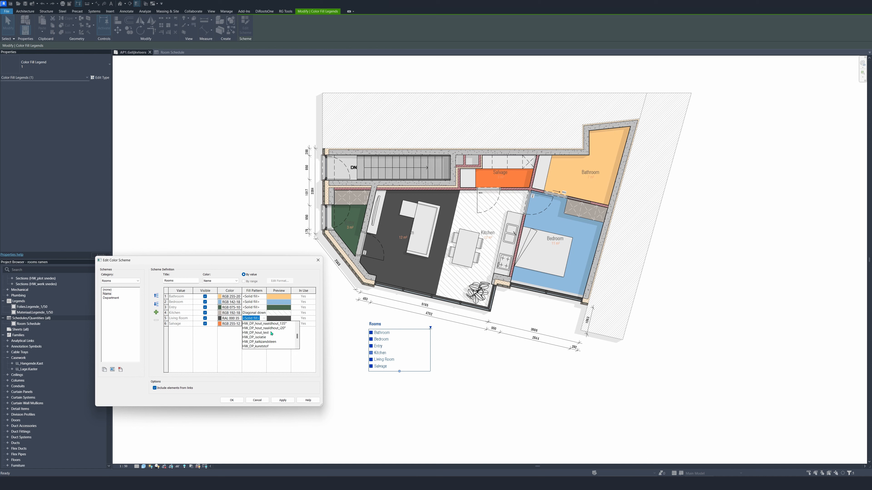
scroll(274, 340, "up", 5)
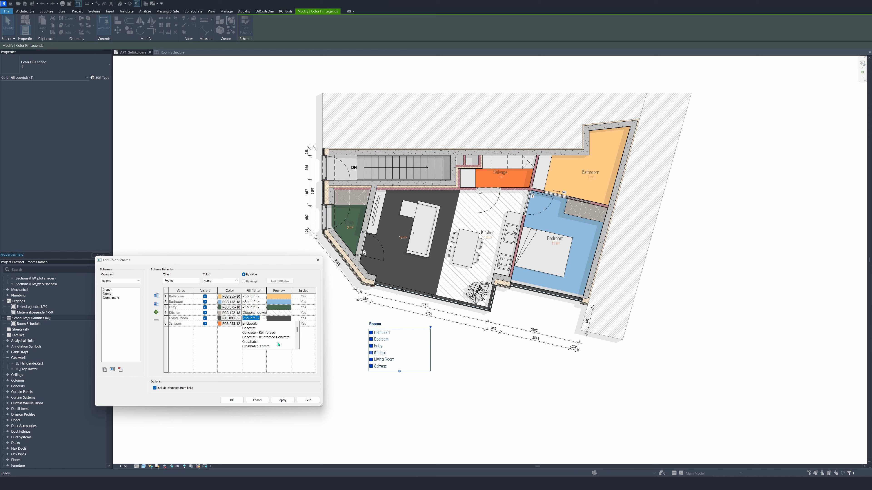
scroll(297, 329, "up", 3)
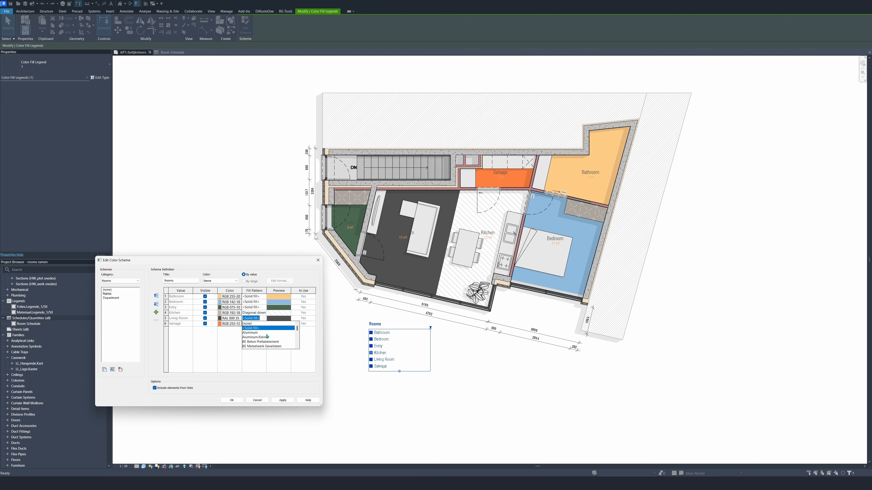
left_click(267, 334)
left_click(287, 400)
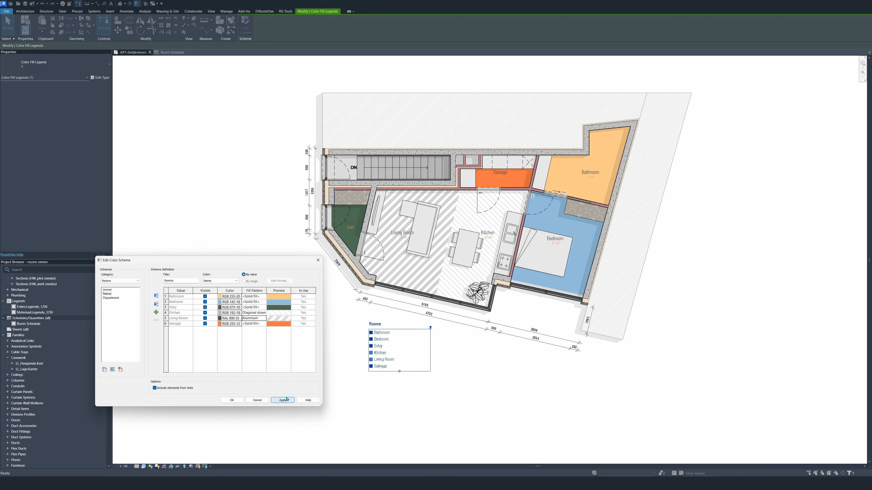
left_click(225, 402)
left_click(347, 386)
- Try deleting the Rooms color fill legend below the plan, and undo the deletion
middle_click_drag(314, 357, 272, 365)
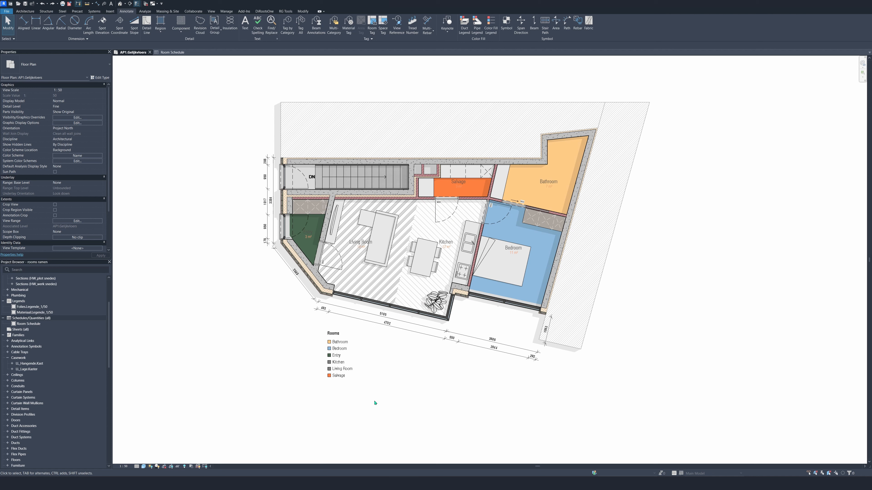
left_click(340, 338)
key("Delete")
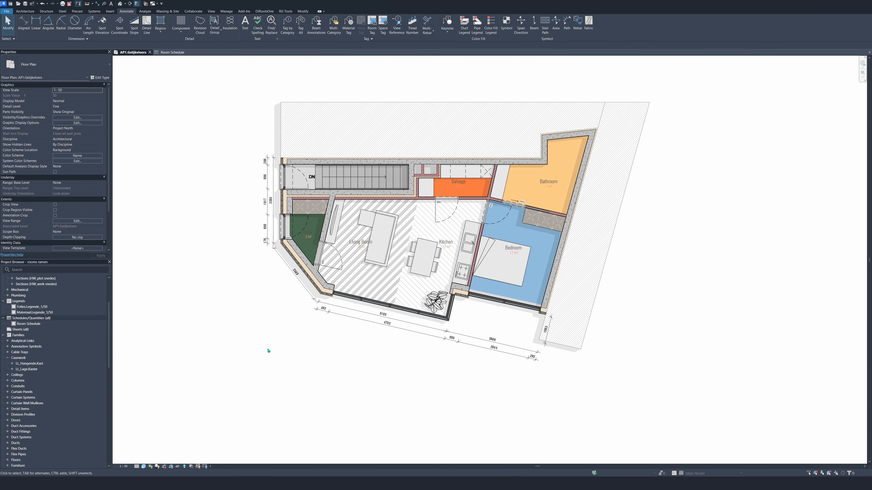
key("ctrl+z")
- Edit the color scheme through the Rooms legend, choosing (none) and applying it to the view
left_click(344, 337)
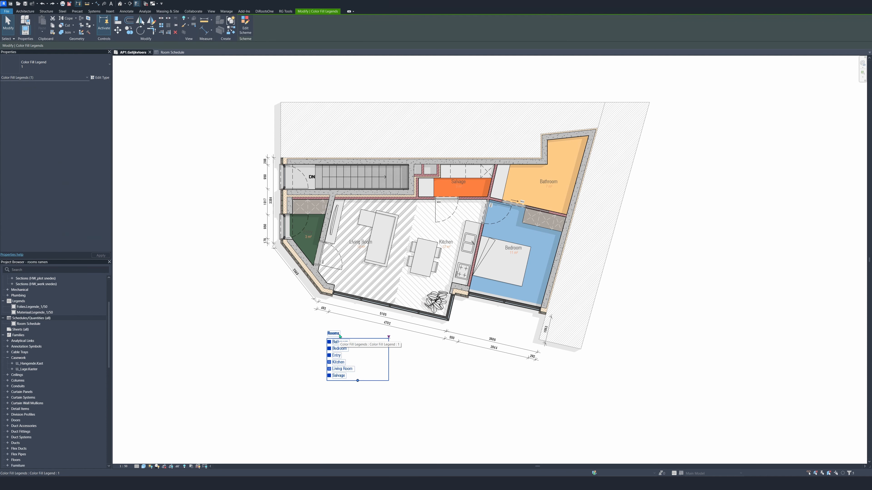
left_click(245, 25)
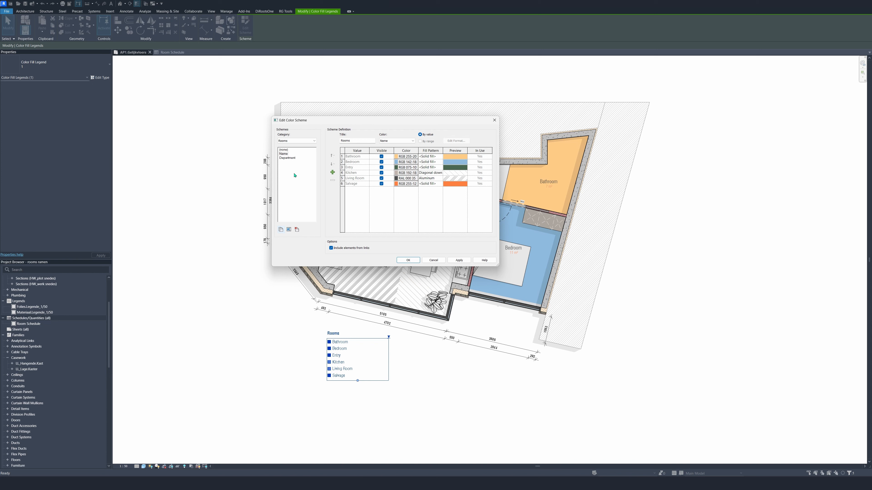
left_click(286, 150)
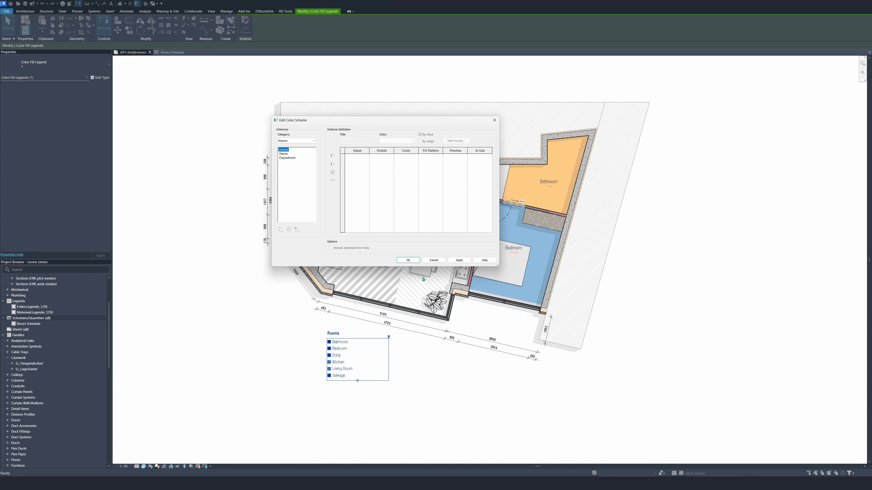
left_click(457, 261)
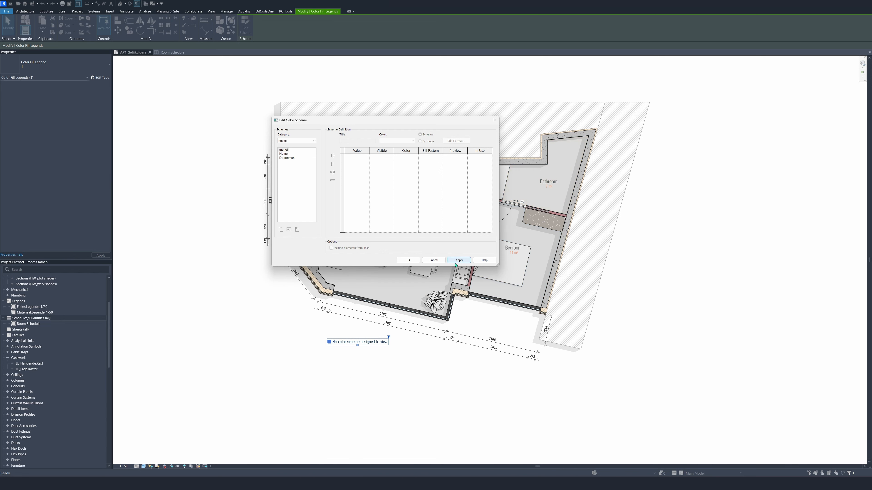
left_click(408, 260)
left_click(343, 382)
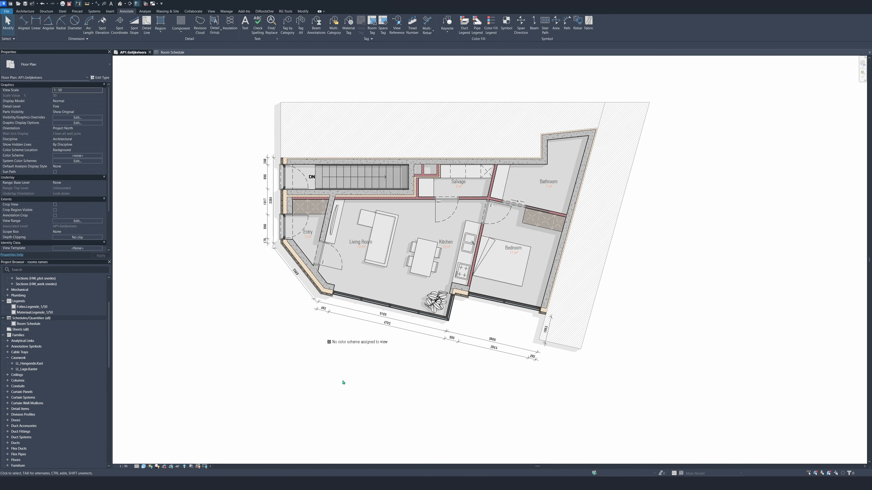
- Delete the legend without an assigned scheme, and undo both the deletion and the switch to no color scheme
left_click(348, 349)
key("Delete")
key("ctrl+z")
key("ctrl+z")
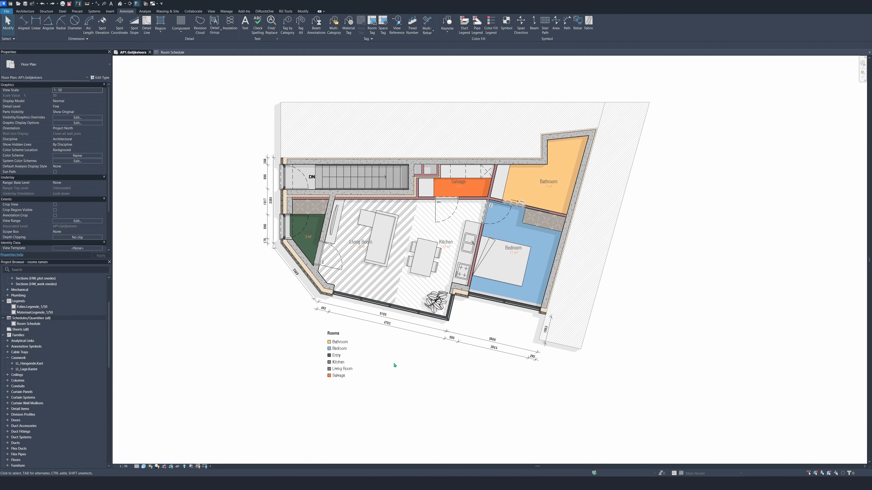
- Delete the Rooms color fill legend and set the floor plan view's own color scheme to (none)
left_click(331, 335)
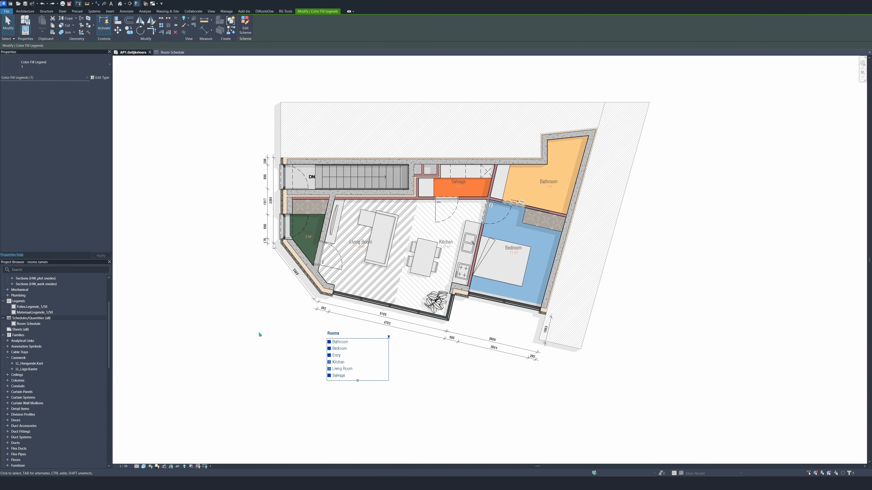
key("Delete")
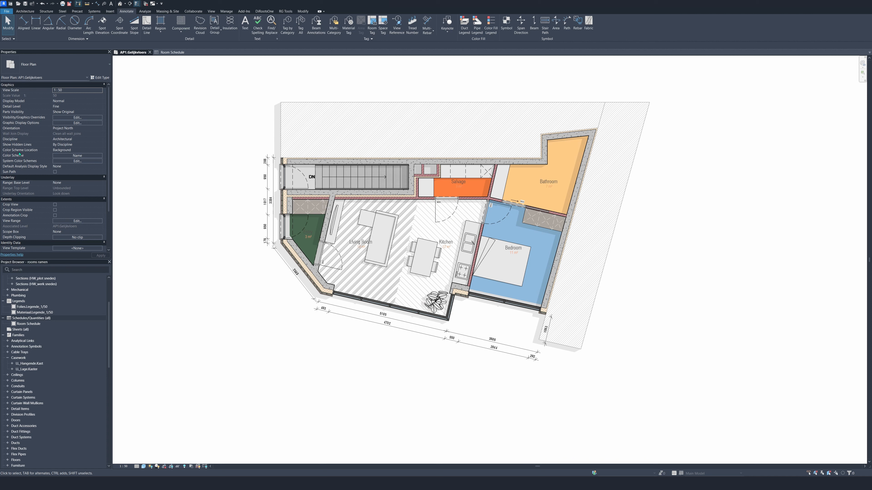
left_click(71, 157)
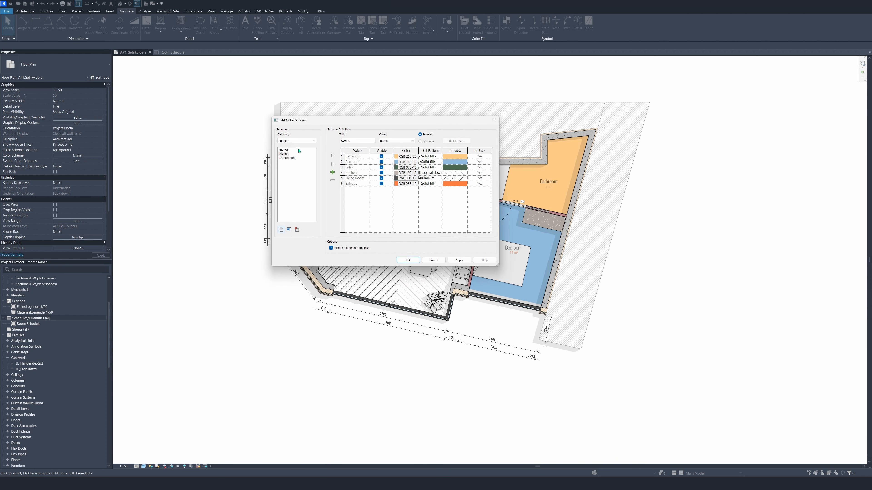
left_click(287, 150)
left_click(460, 260)
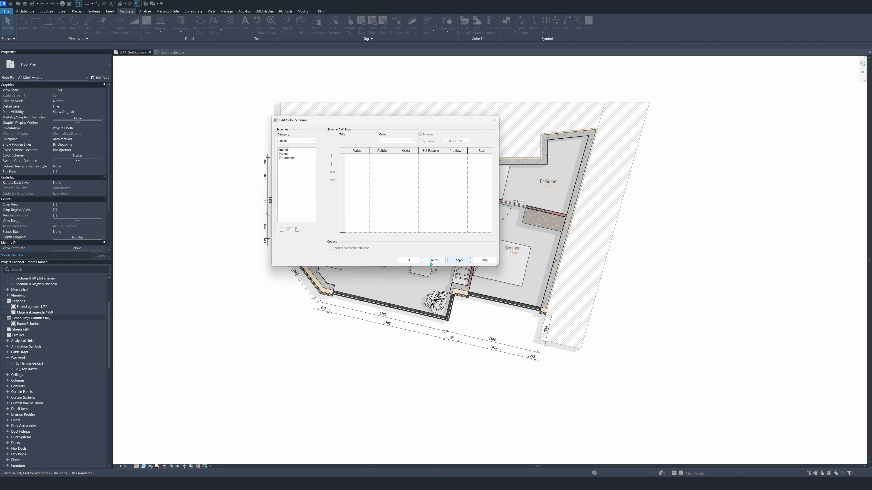
left_click(408, 261)
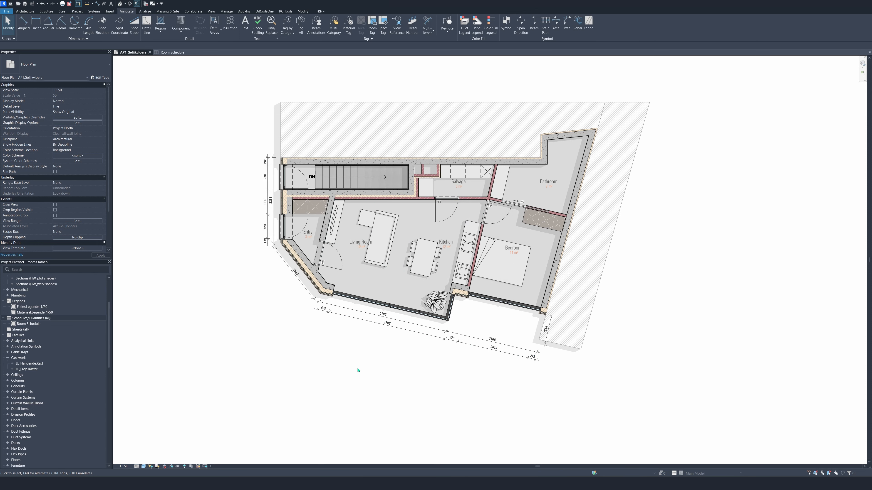